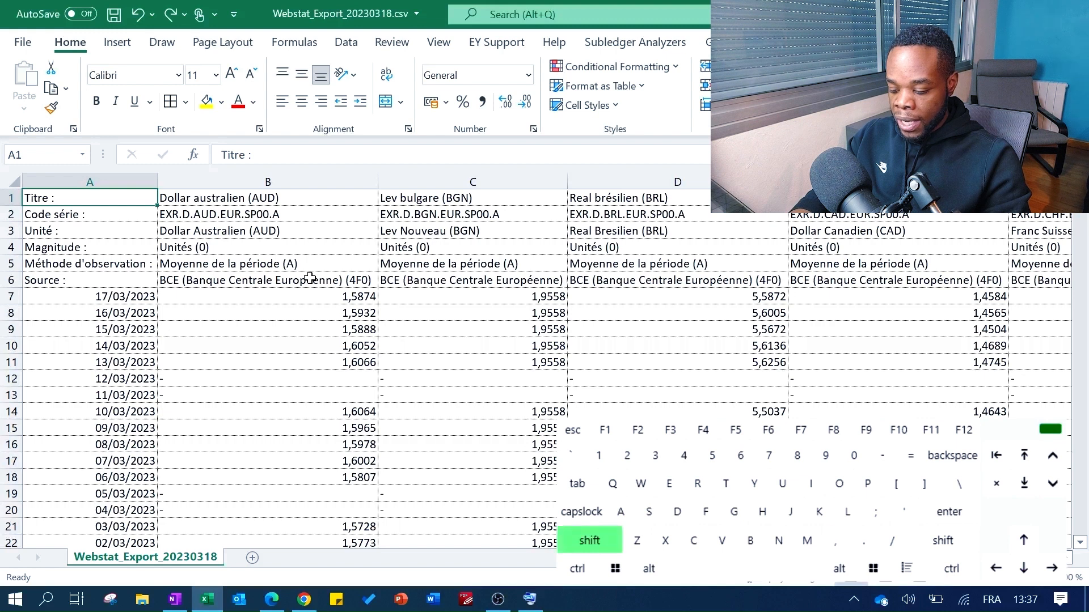
Select the entire first row and the entire column A in turn, returning to cell A1
{"action": "key", "text": "shift+space"}
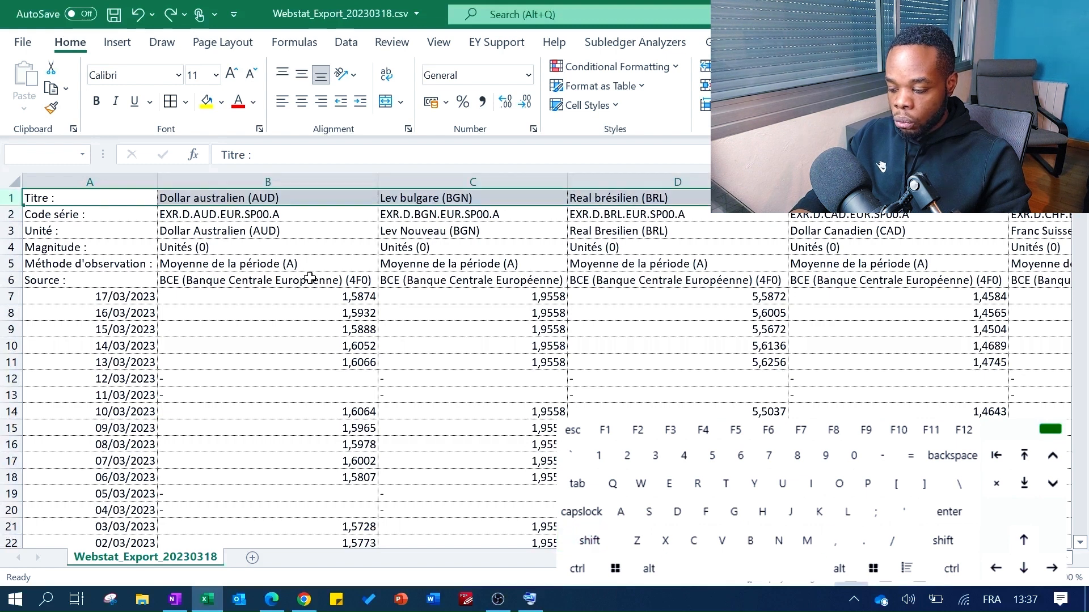
{"action": "key", "text": "Down"}
{"action": "key", "text": "Up"}
{"action": "key", "text": "ctrl+space"}
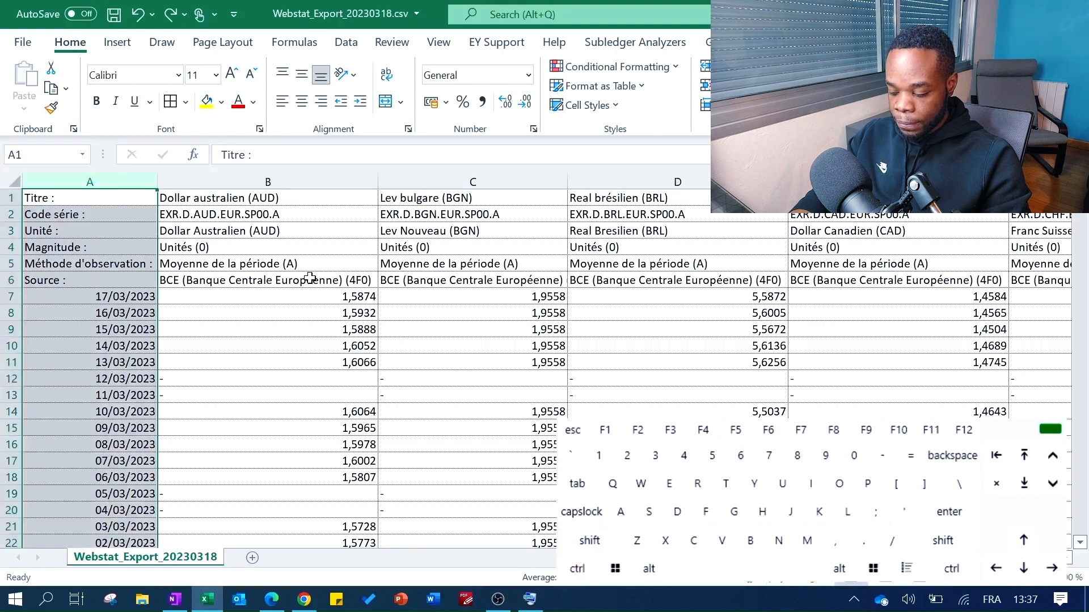
{"action": "key", "text": "Up"}
{"action": "key", "text": "shift+space"}
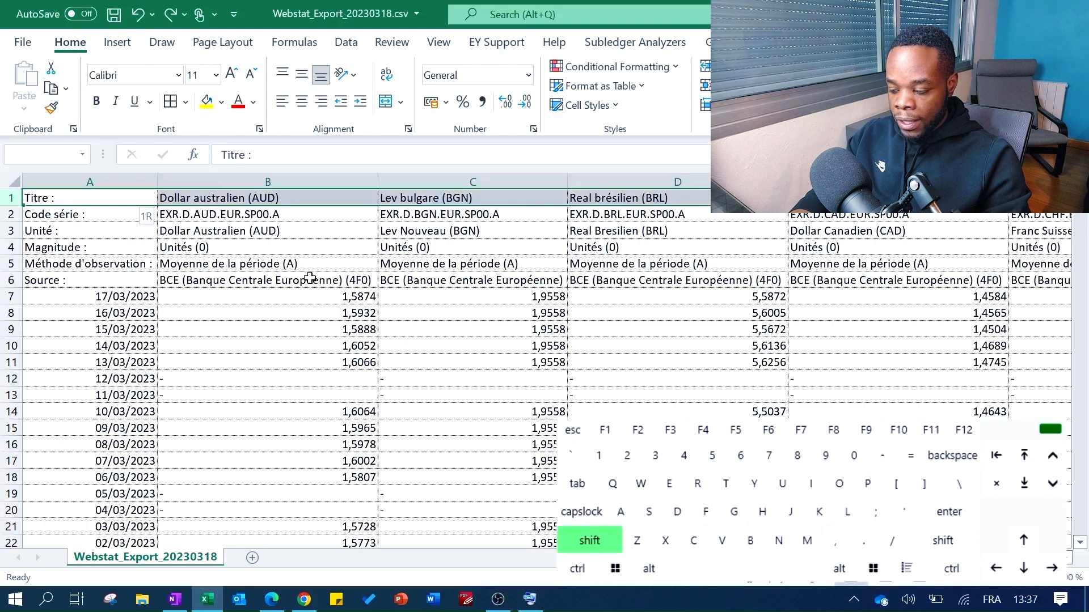
{"action": "key", "text": "Left"}
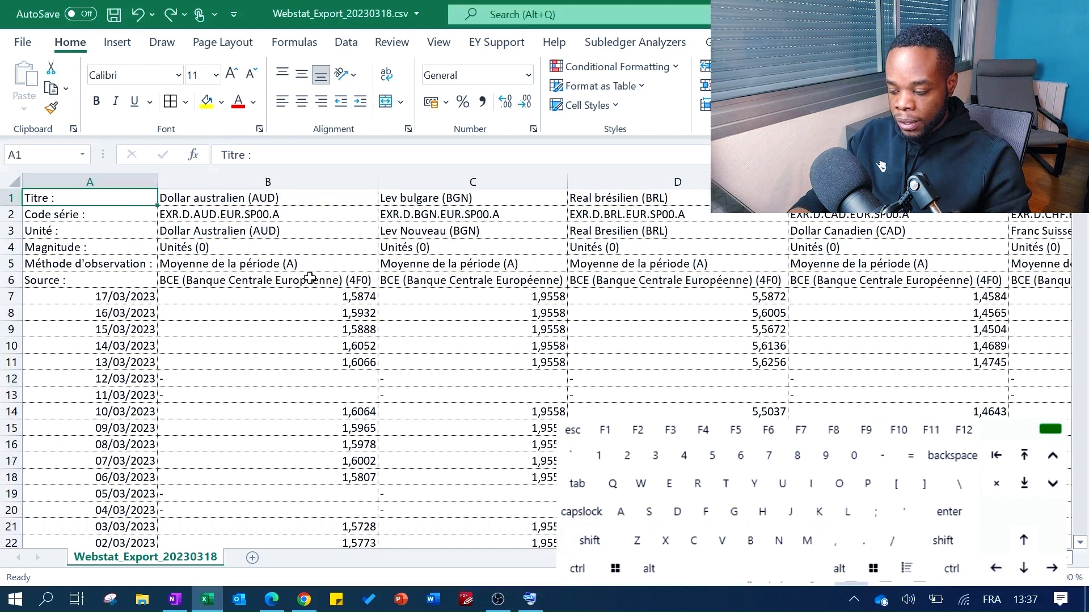
Extend the selection from A1 to B1, and from A1 across to the last filled cell of row 1
{"action": "key", "text": "shift+Right"}
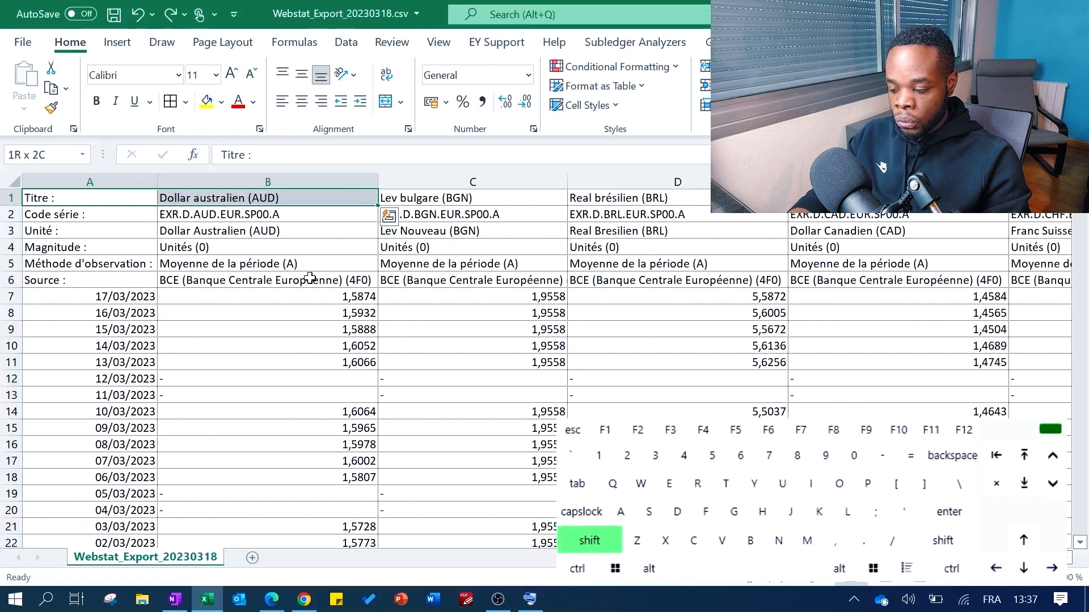
{"action": "key", "text": "Left"}
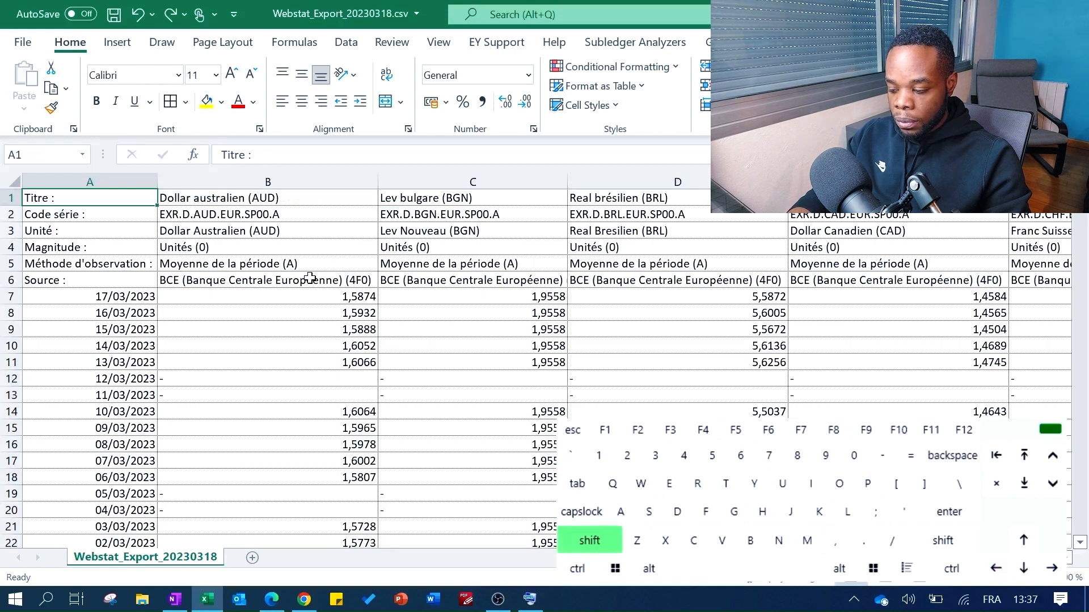
{"action": "key", "text": "ctrl+Left"}
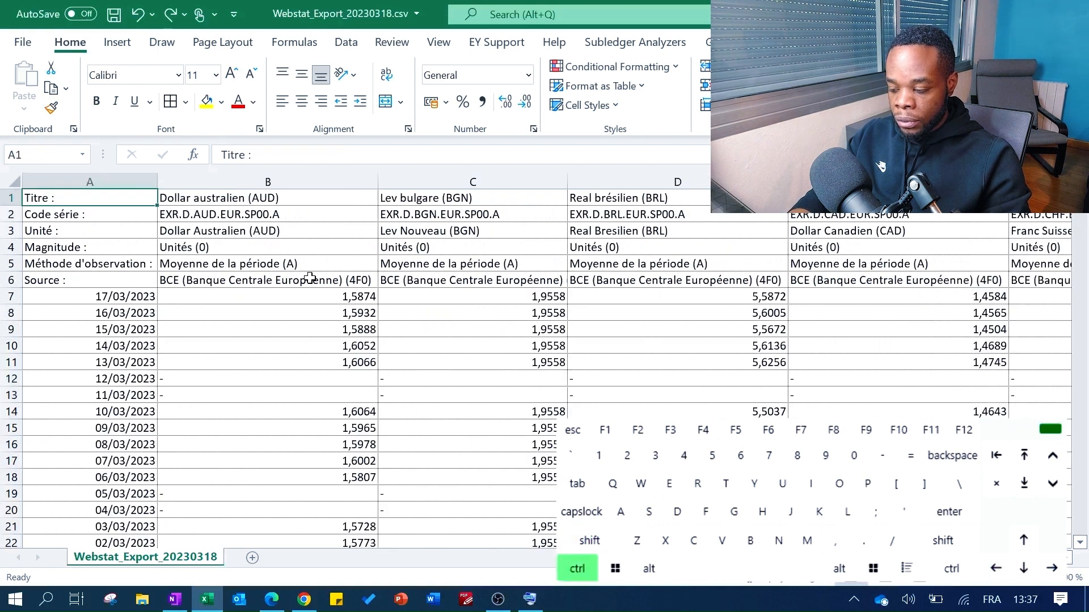
{"action": "key", "text": "ctrl+shift+Right"}
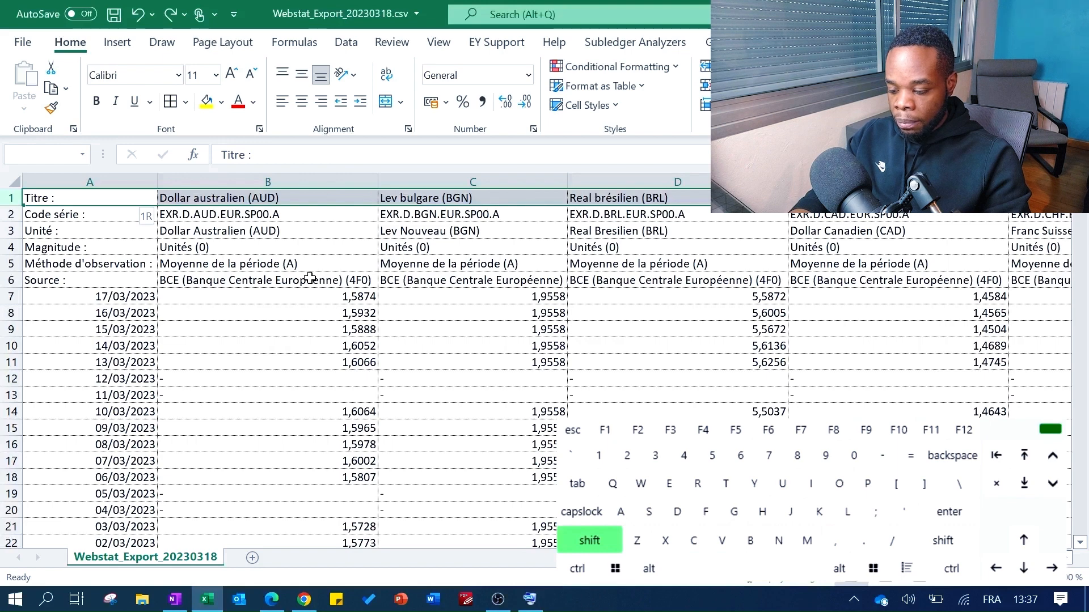
{"action": "key", "text": "Left"}
Jump to the last column and last row of the exchange-rate data and return to cell A1
{"action": "key", "text": "ctrl+Right"}
{"action": "key", "text": "ctrl+Down"}
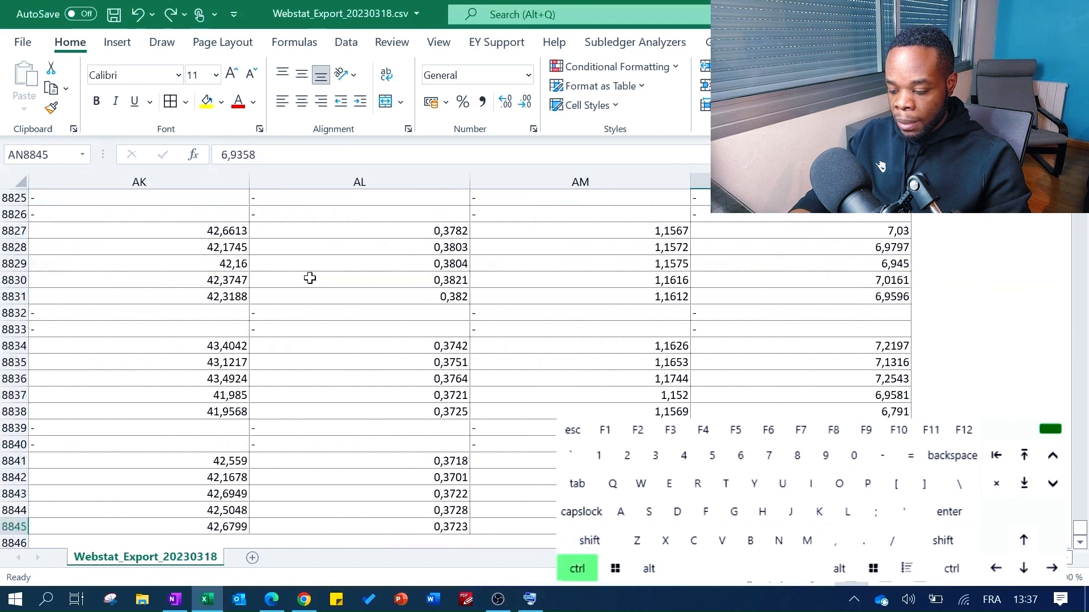
{"action": "key", "text": "ctrl+Up"}
{"action": "key", "text": "ctrl+Left"}
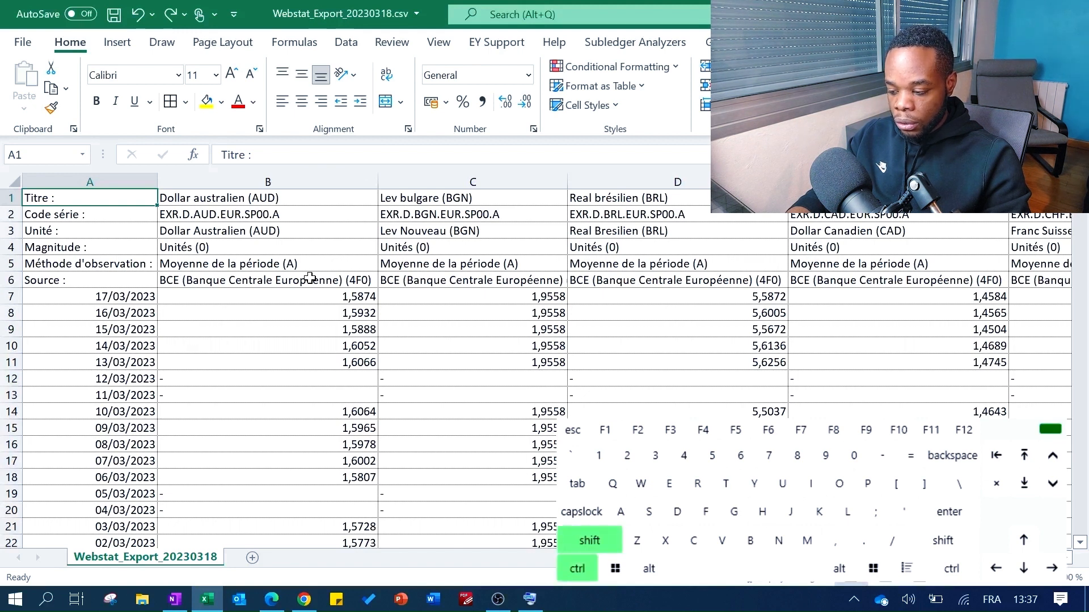
Select the whole exchange-rate table from A1 to its last column and row, returning to A1
{"action": "key", "text": "ctrl+shift+Right"}
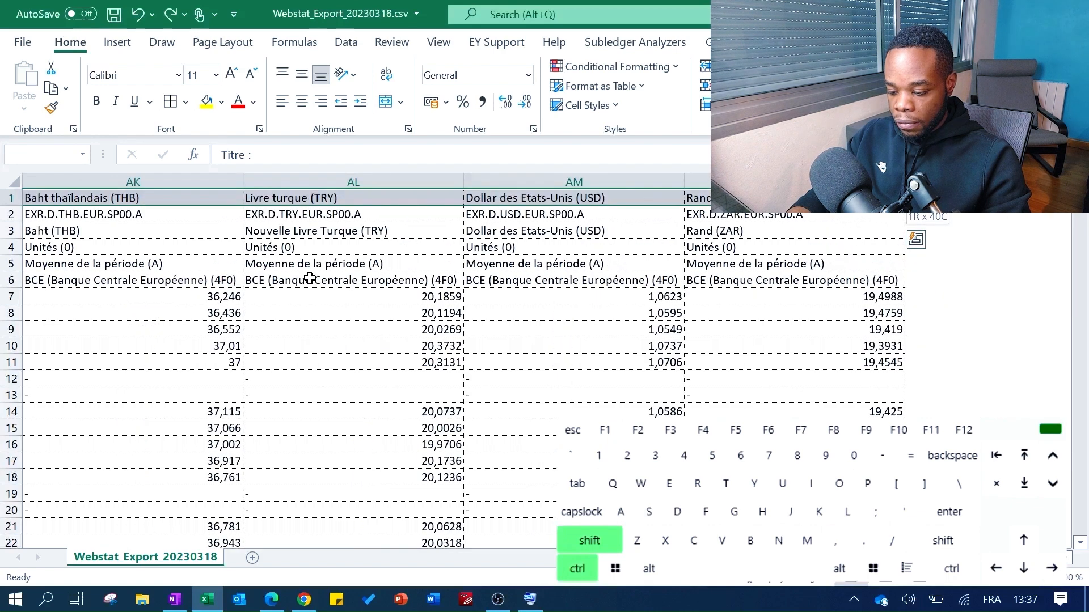
{"action": "key", "text": "ctrl+shift+Down"}
{"action": "key", "text": "ctrl+Home"}
Select the contents of column A from A1 down to the last filled row, ending back in A1
{"action": "left_click", "coordinate": [547, 241]}
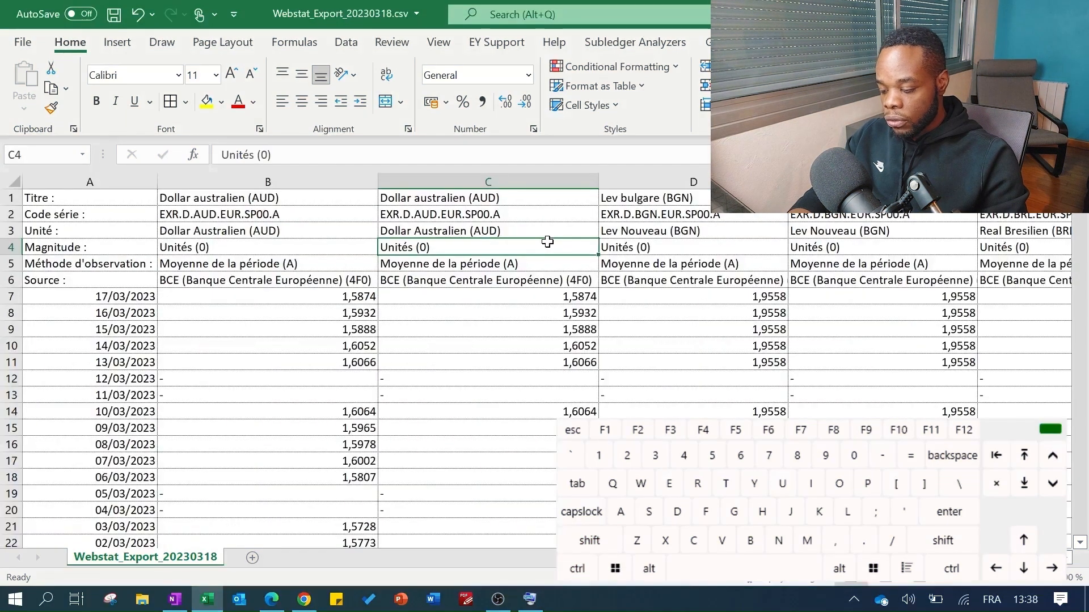
{"action": "key", "text": "Left"}
{"action": "key", "text": "Left"}
{"action": "key", "text": "Up"}
{"action": "key", "text": "Up"}
{"action": "key", "text": "Up"}
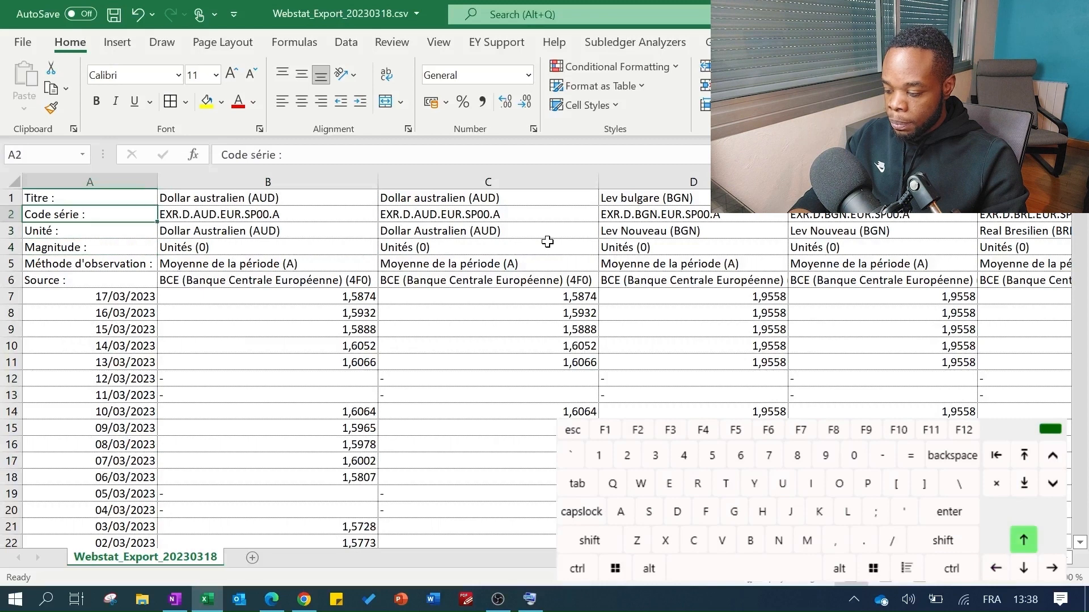
{"action": "key", "text": "ctrl+shift+Down"}
{"action": "key", "text": "Right"}
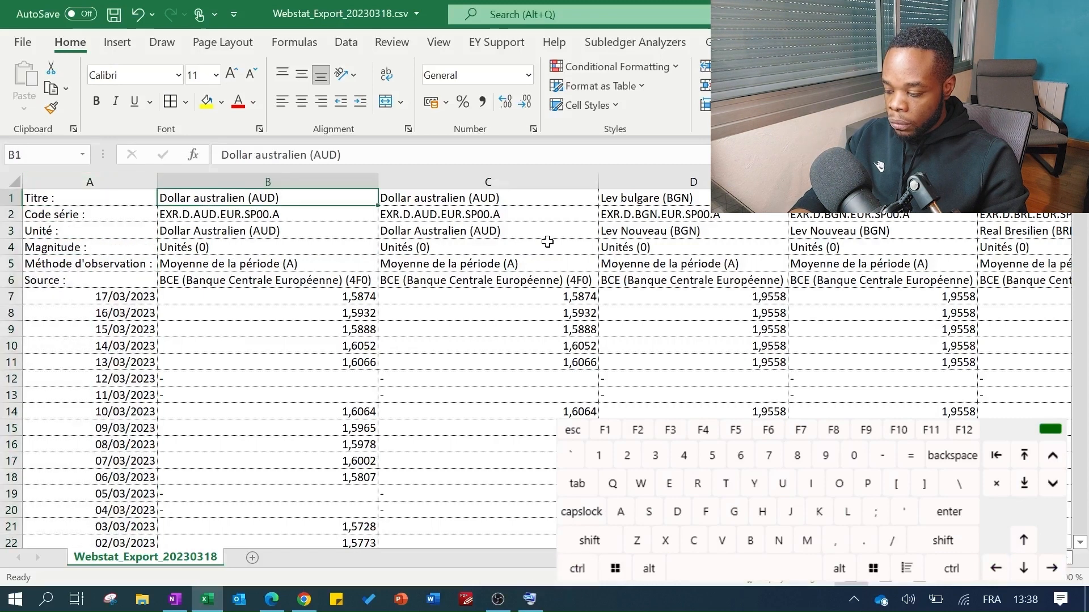
{"action": "key", "text": "Left"}
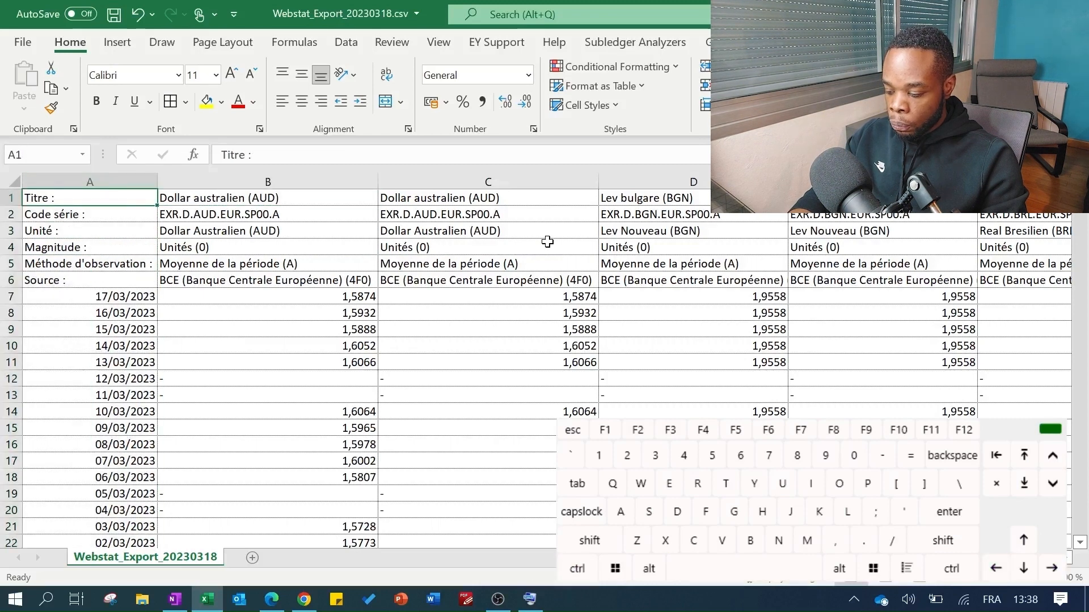
Jump to the last filled row of column A and return to cell A1
{"action": "key", "text": "ctrl+Down"}
{"action": "key", "text": "Page_Down"}
{"action": "key", "text": "Page_Up"}
{"action": "key", "text": "ctrl+Home"}
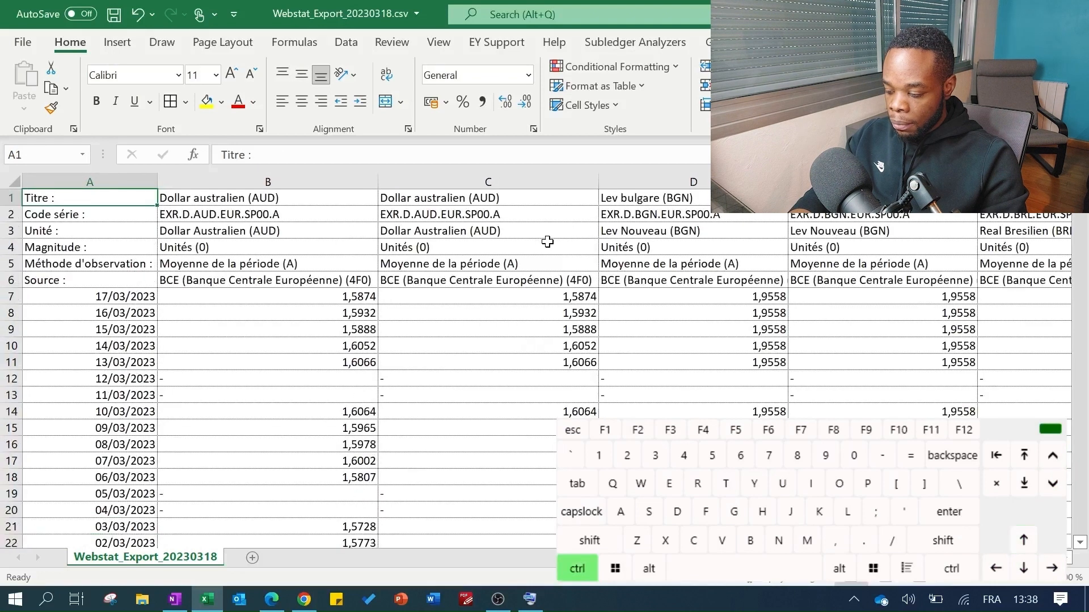
{"action": "key", "text": "Right"}
{"action": "key", "text": "Left"}
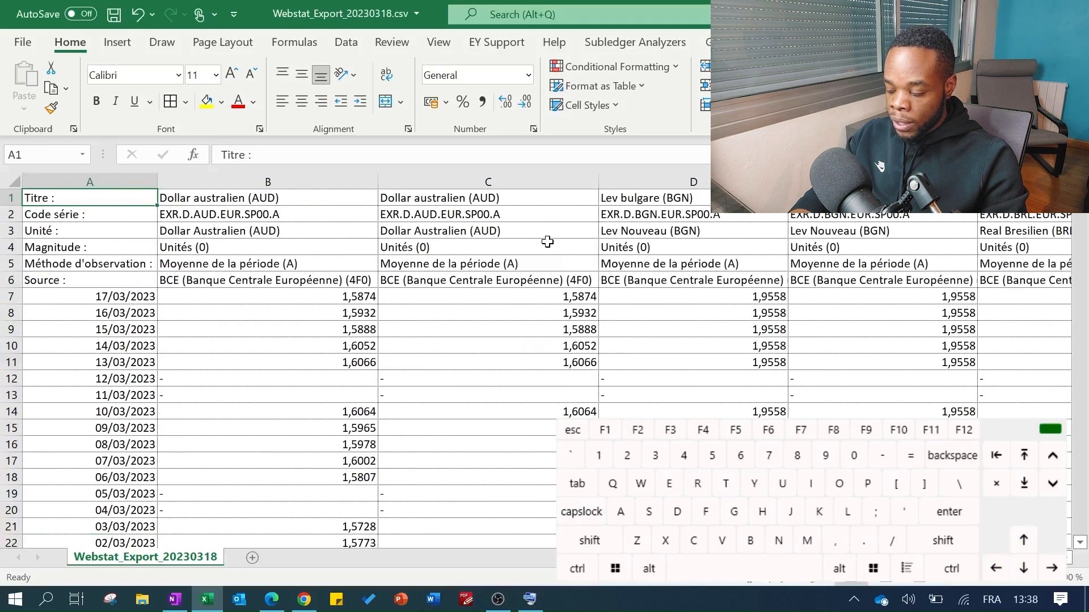
{"action": "key", "text": "Down"}
{"action": "key", "text": "Up"}
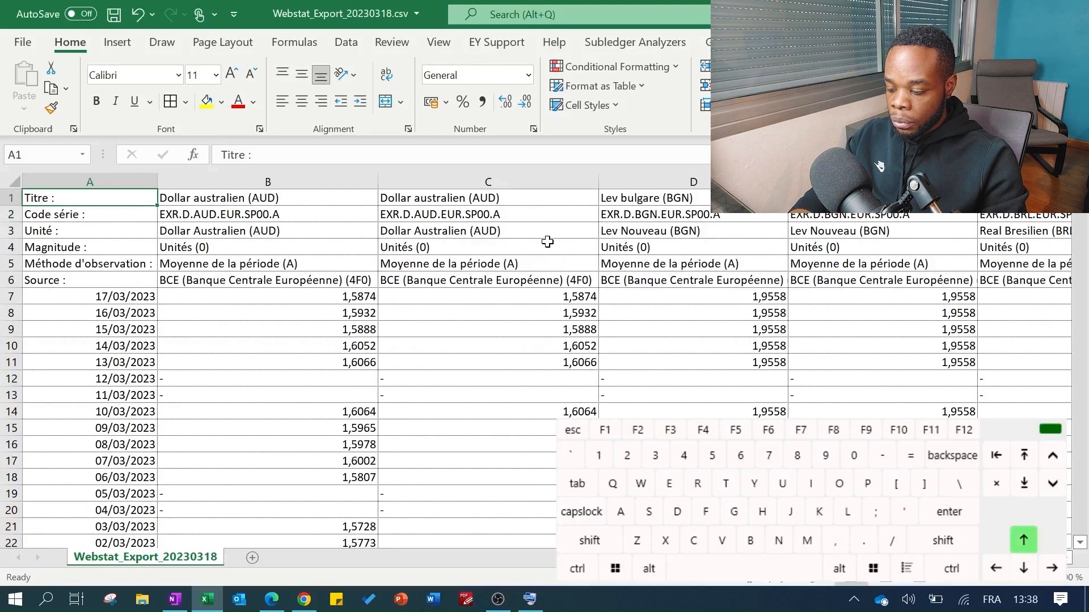
Copy cell A2 and view the Paste Special options without pasting anything
{"action": "key", "text": "Right"}
{"action": "key", "text": "Down"}
{"action": "key", "text": "Left"}
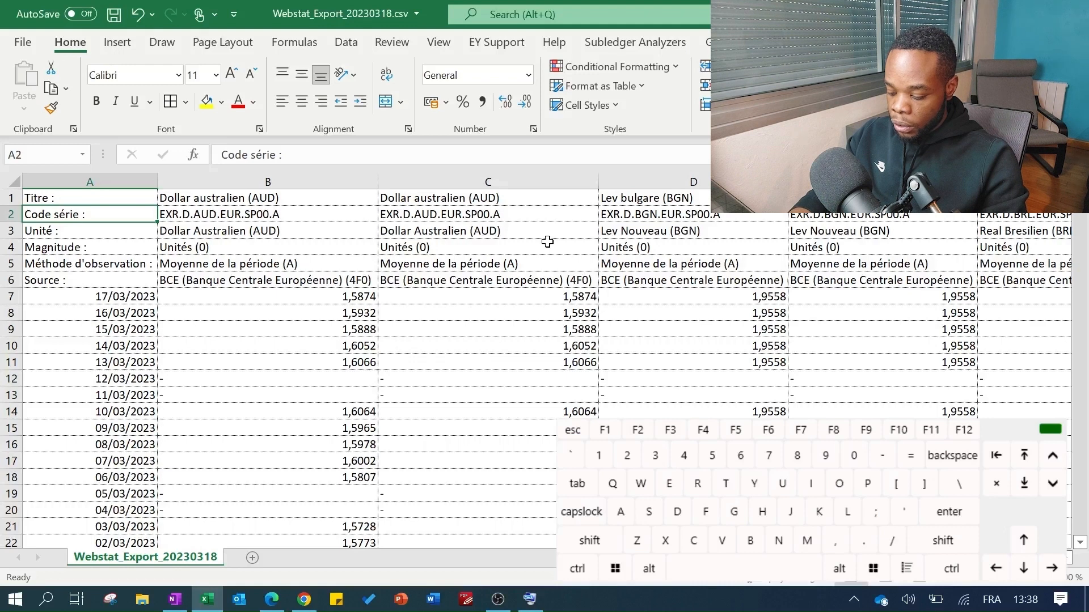
{"action": "key", "text": "ctrl+alt"}
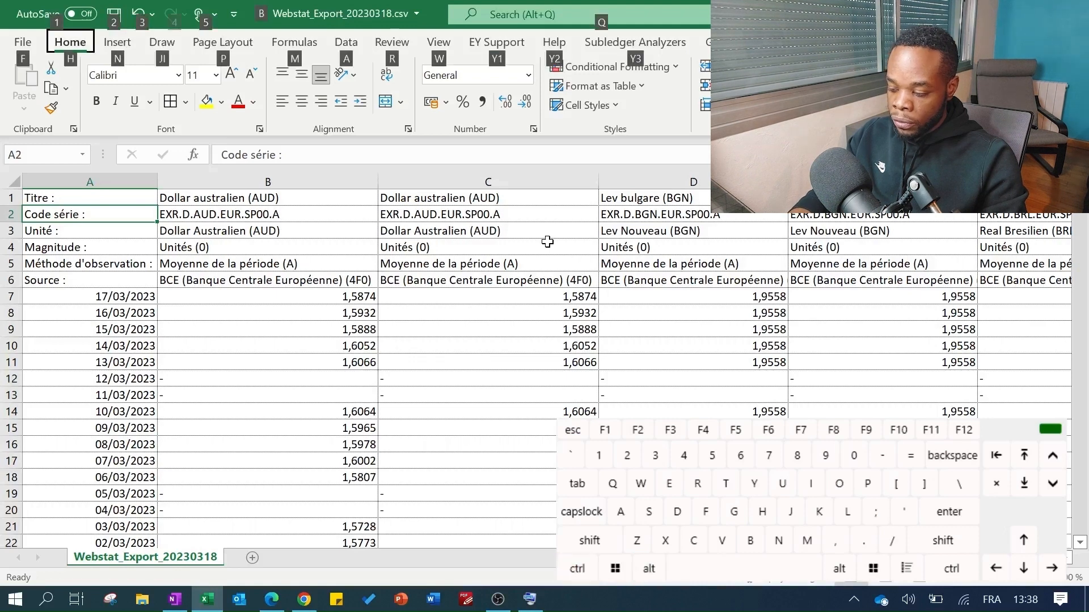
{"action": "key", "text": "ctrl+c"}
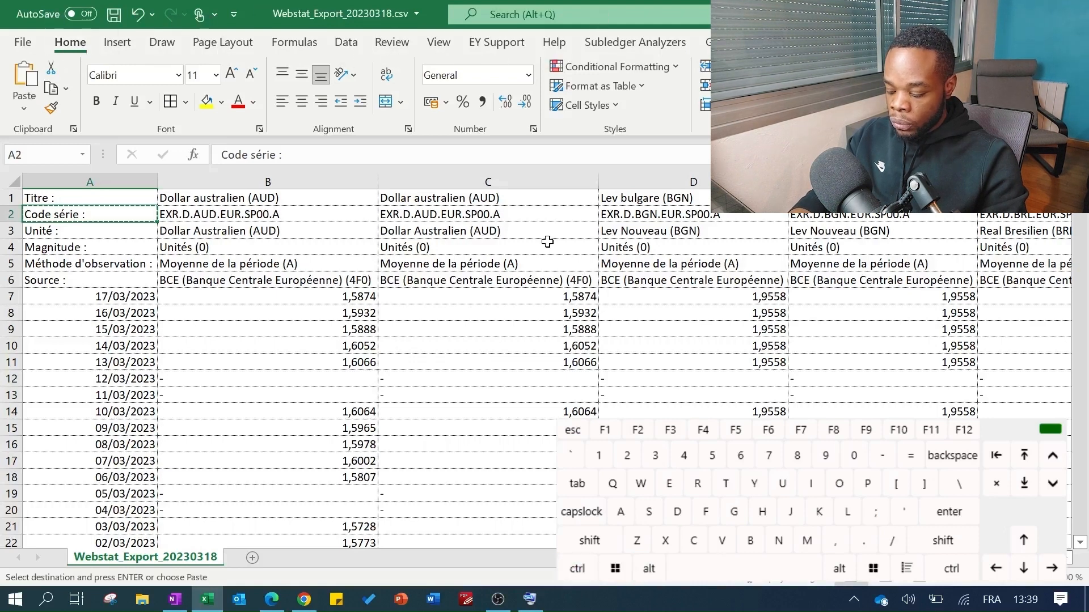
{"action": "key", "text": "ctrl+alt"}
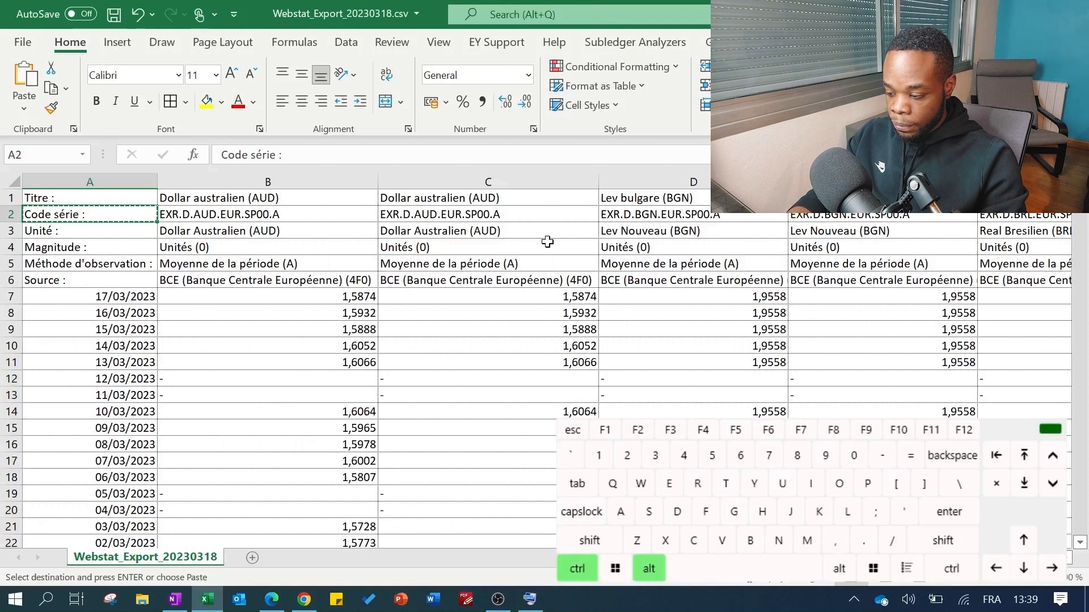
{"action": "key", "text": "ctrl+alt+v"}
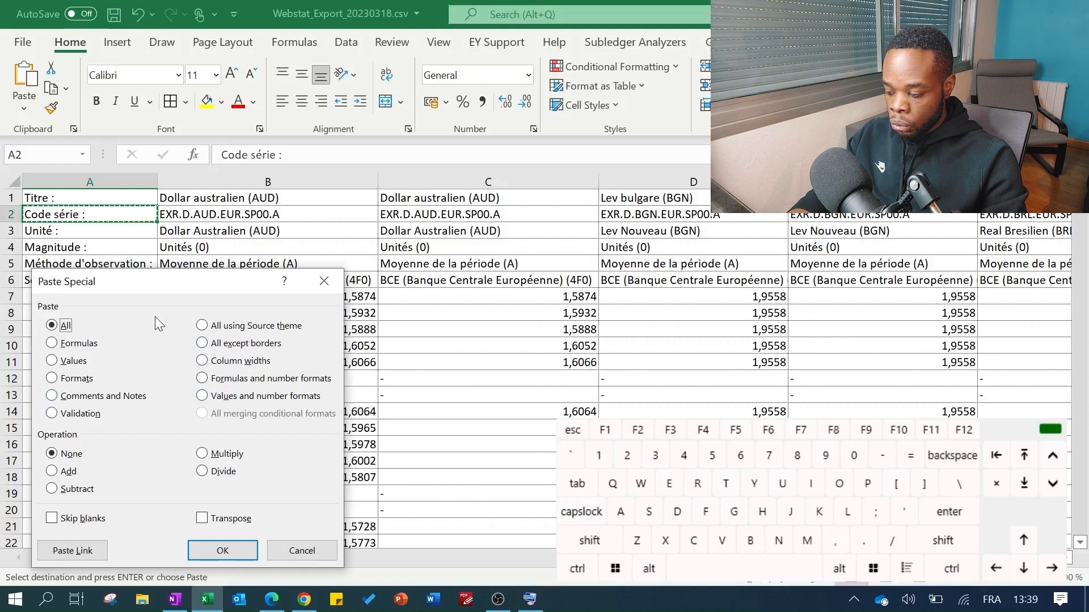
{"action": "key", "text": "Escape"}
Undo the last two changes to the sheet
{"action": "key", "text": "Right"}
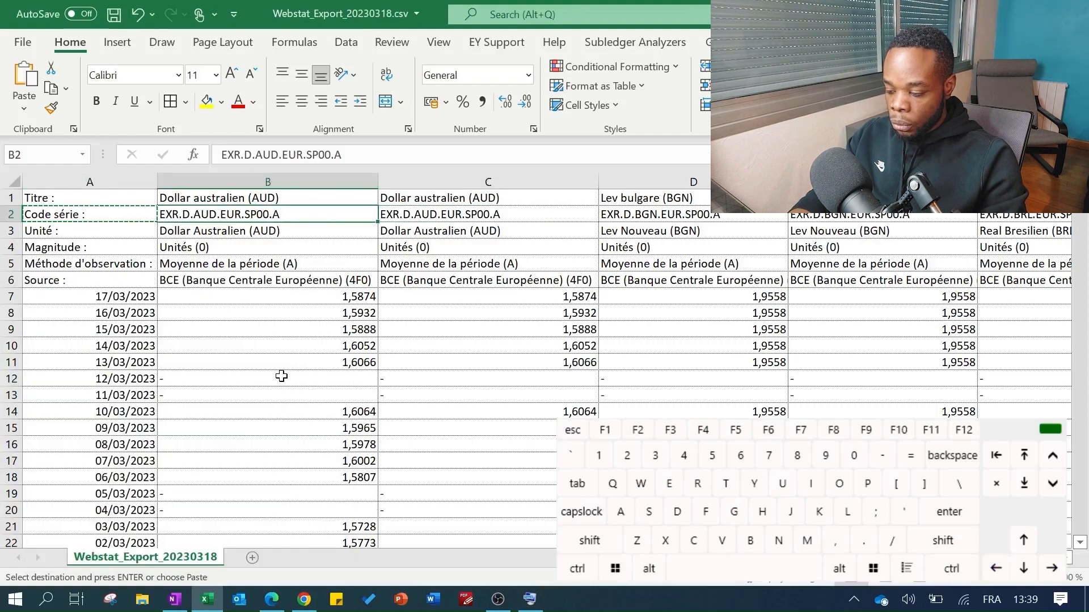
{"action": "key", "text": "ctrl+z"}
{"action": "key", "text": "ctrl+z"}
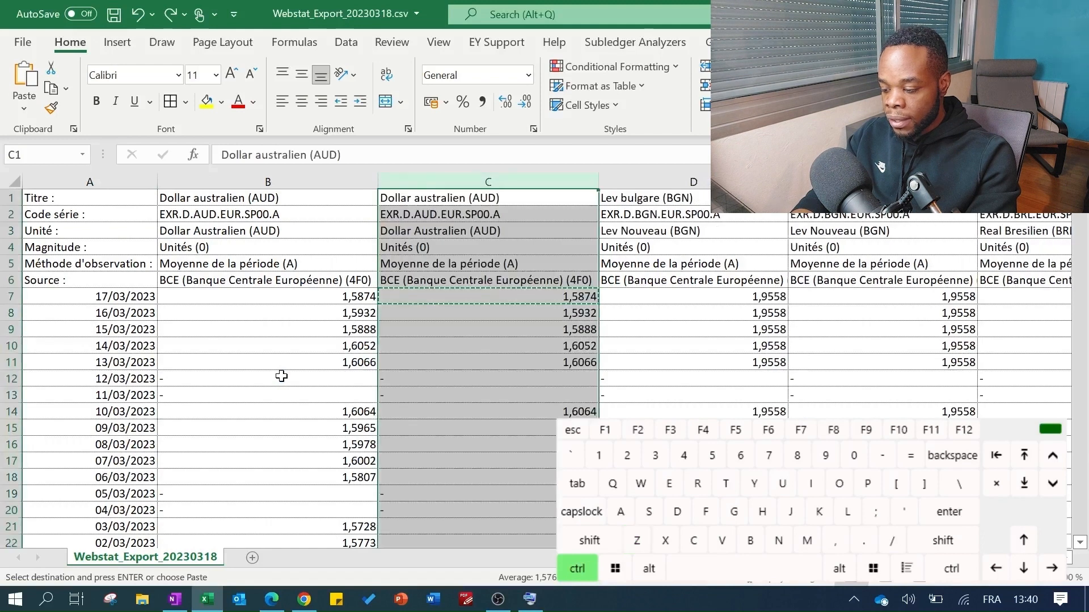
Insert two blank rows above the first row and enter 100 in cell A1
{"action": "key", "text": "ctrl+Home"}
{"action": "key", "text": "shift+space"}
{"action": "key", "text": "ctrl+shift+="}
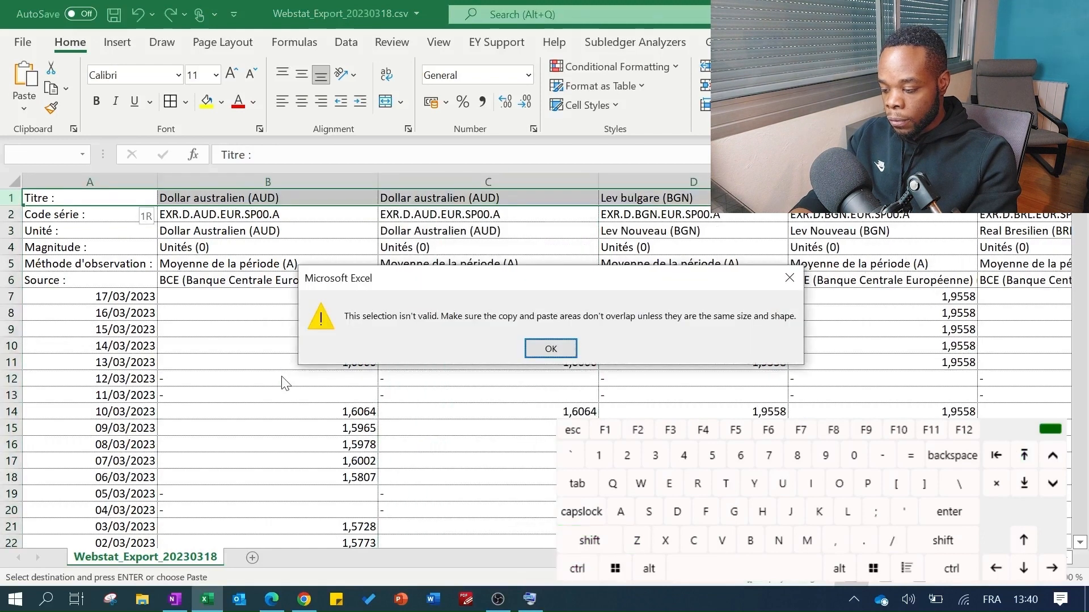
{"action": "key", "text": "Escape"}
{"action": "key", "text": "Escape"}
{"action": "key", "text": "ctrl+shift+="}
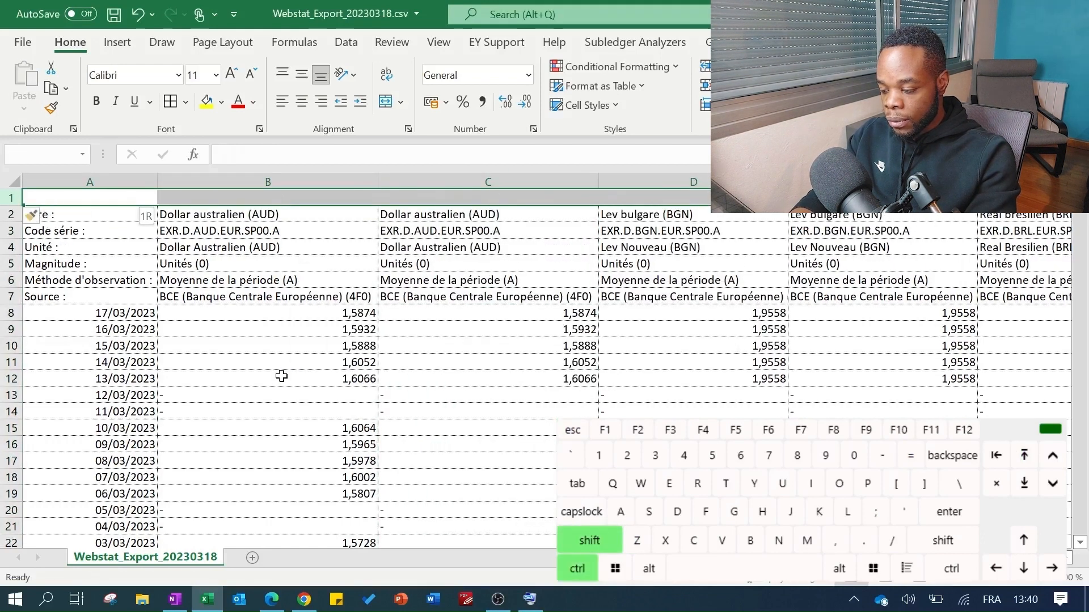
{"action": "key", "text": "ctrl+shift+="}
{"action": "type", "text": "100"}
{"action": "key", "text": "Return"}
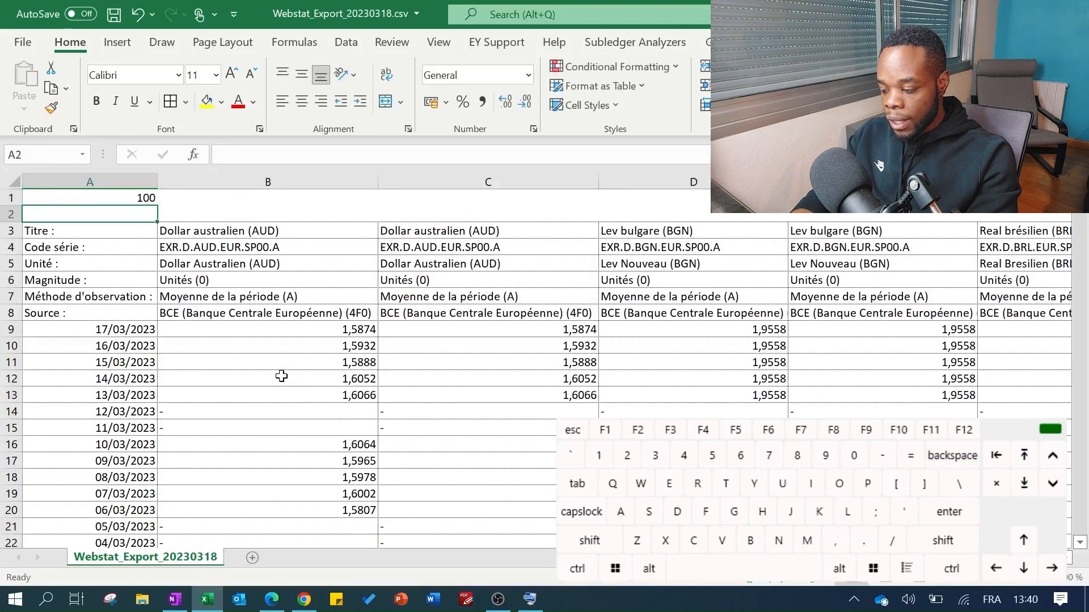
{"action": "key", "text": "Up"}
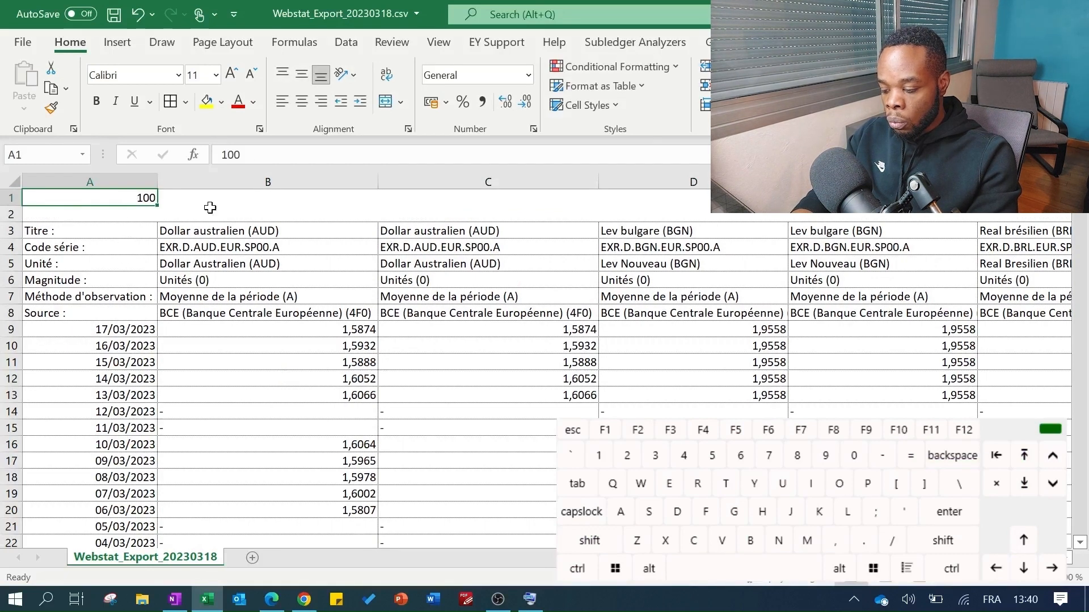
Copy the value 100 from cell A1
{"action": "left_click_drag", "start_coordinate": [335, 333], "coordinate": [344, 257]}
{"action": "key", "text": "shift+BackSpace"}
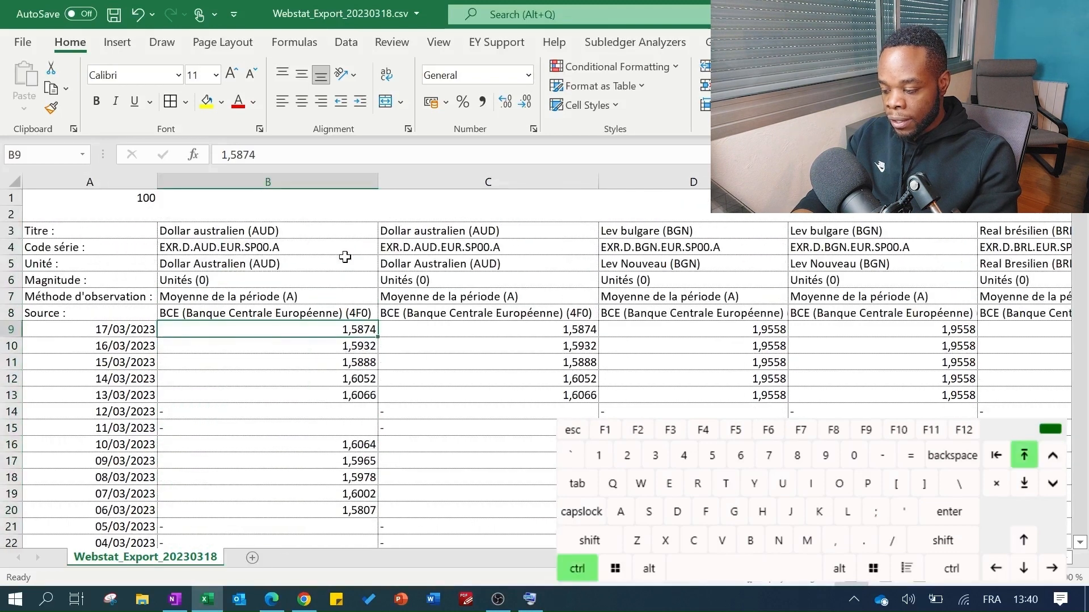
{"action": "key", "text": "ctrl+Home"}
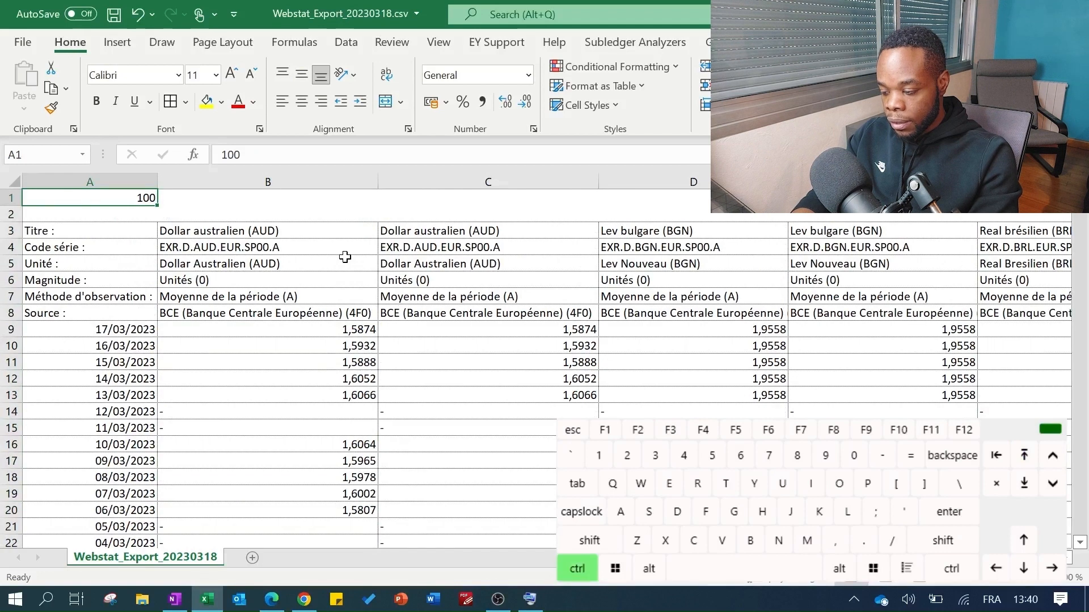
{"action": "key", "text": "ctrl+c"}
Select the Australian dollar rates in column B from B9 down to the last filled row, B8847
{"action": "key", "text": "Right"}
{"action": "key", "text": "Down"}
{"action": "key", "text": "Down"}
{"action": "key", "text": "Down"}
{"action": "key", "text": "Down"}
{"action": "key", "text": "Down"}
{"action": "key", "text": "Down"}
{"action": "key", "text": "Down"}
{"action": "key", "text": "Down"}
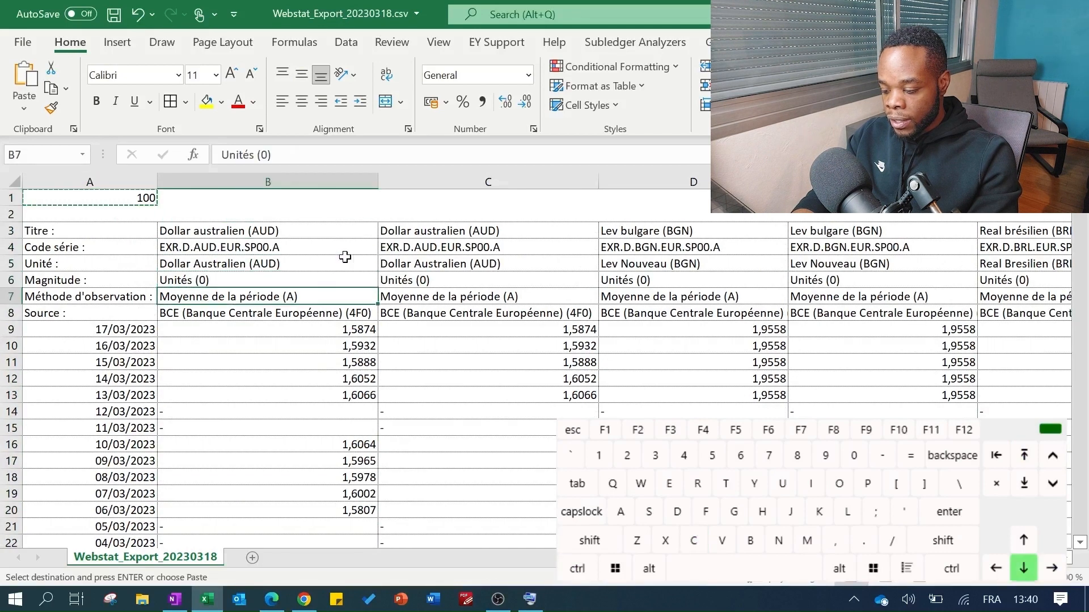
{"action": "key", "text": "shift+Page_Down"}
{"action": "key", "text": "shift+Page_Down"}
{"action": "key", "text": "shift+Page_Down"}
{"action": "key", "text": "shift+Page_Down"}
{"action": "key", "text": "shift+Page_Down"}
{"action": "key", "text": "shift+Page_Down"}
{"action": "key", "text": "shift+Page_Down"}
{"action": "key", "text": "shift+Page_Down"}
{"action": "key", "text": "shift+Page_Down"}
{"action": "key", "text": "shift+Page_Down"}
{"action": "key", "text": "shift+Page_Down"}
{"action": "key", "text": "shift+Page_Down"}
{"action": "key", "text": "shift+Page_Down"}
{"action": "key", "text": "shift+Page_Down"}
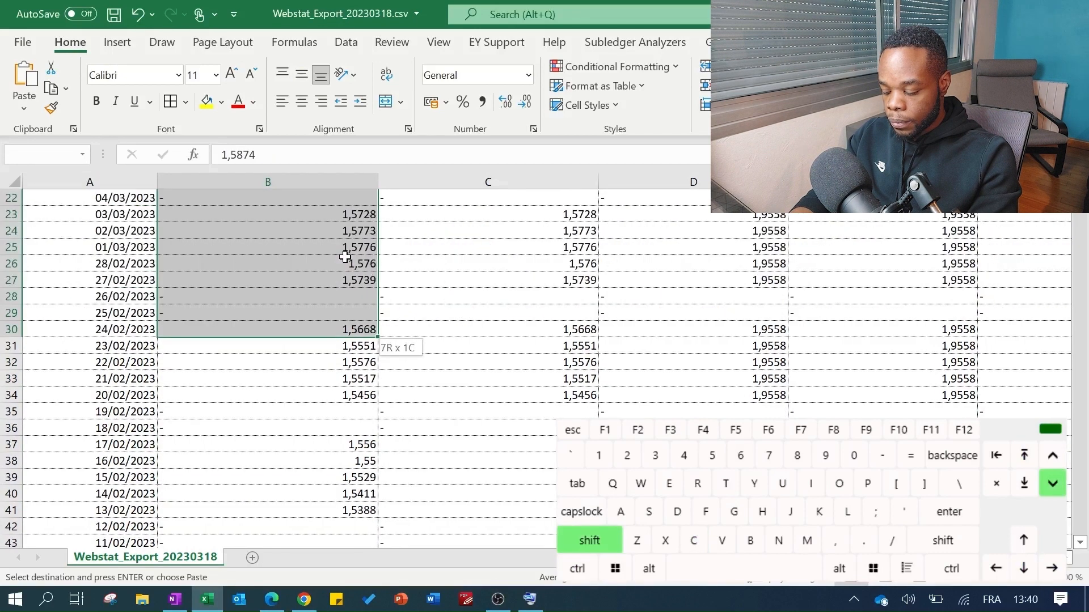
{"action": "key", "text": "ctrl+shift+Down"}
{"action": "key", "text": "shift+Down"}
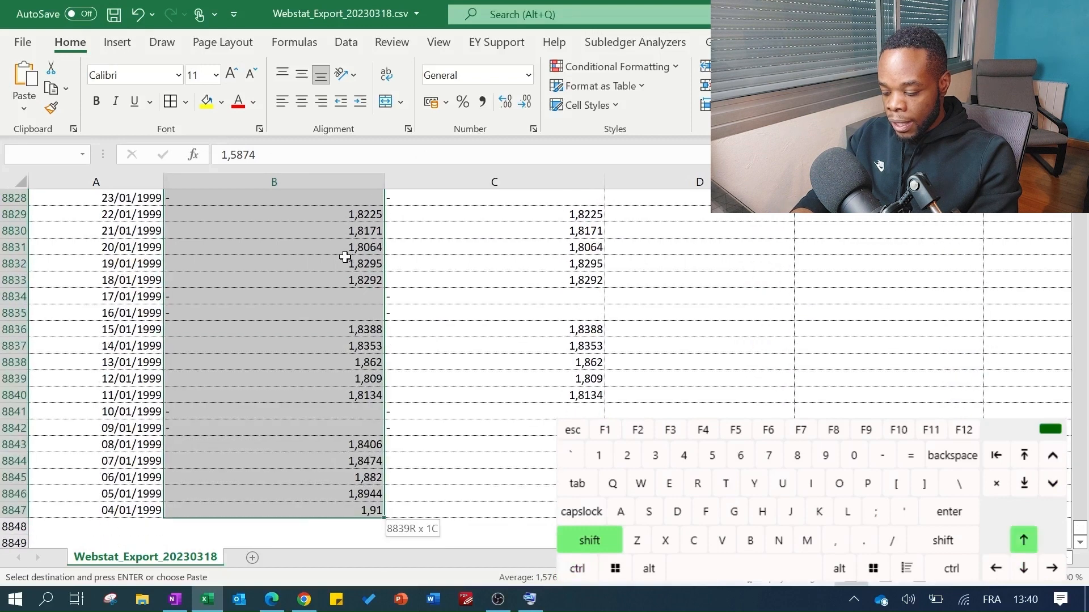
{"action": "key", "text": "shift+Up"}
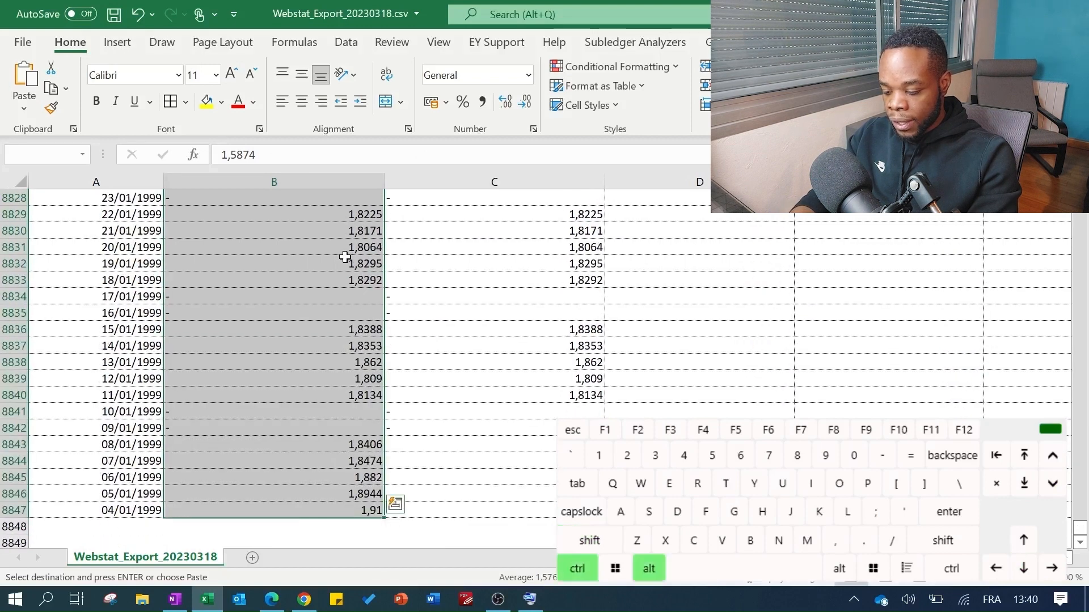
Multiply the selected Australian dollar rates in column B by the copied 100 using Paste Special, and compare the result with column C
{"action": "key", "text": "ctrl+alt+v"}
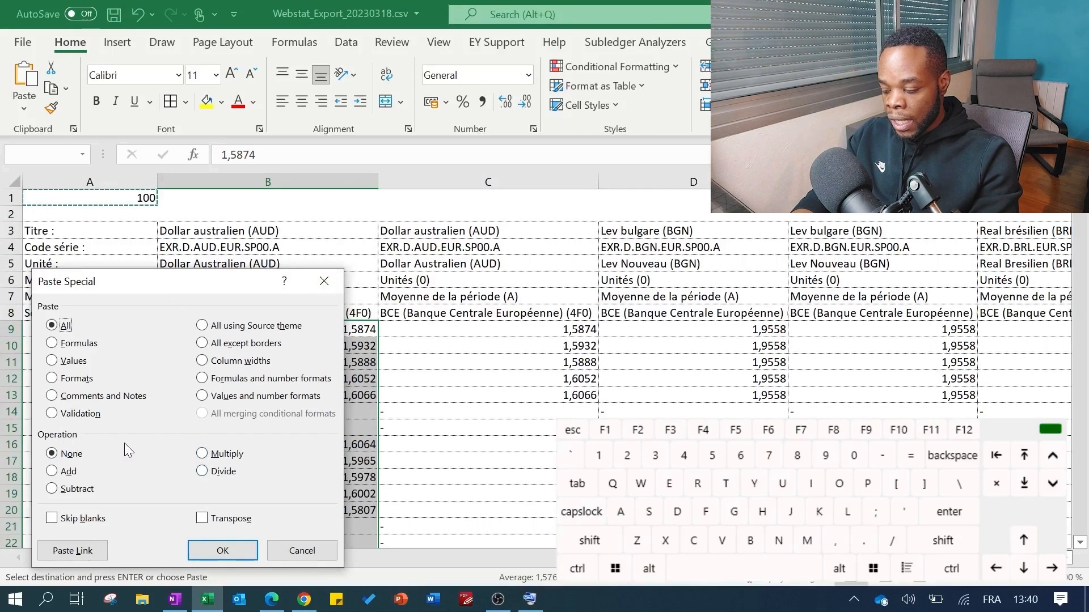
{"action": "left_click", "coordinate": [235, 461]}
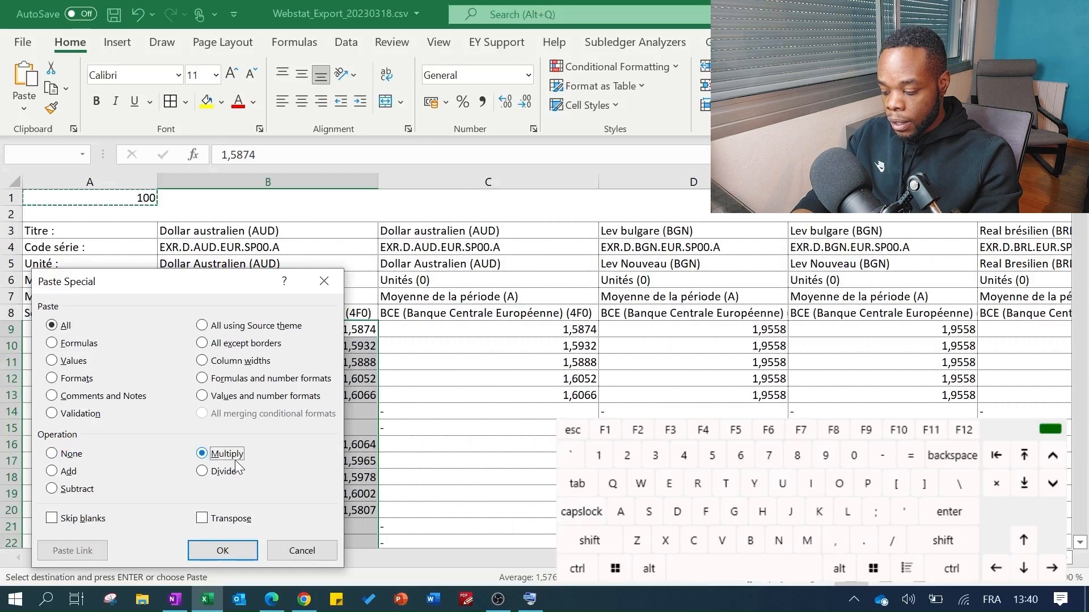
{"action": "left_click", "coordinate": [243, 549]}
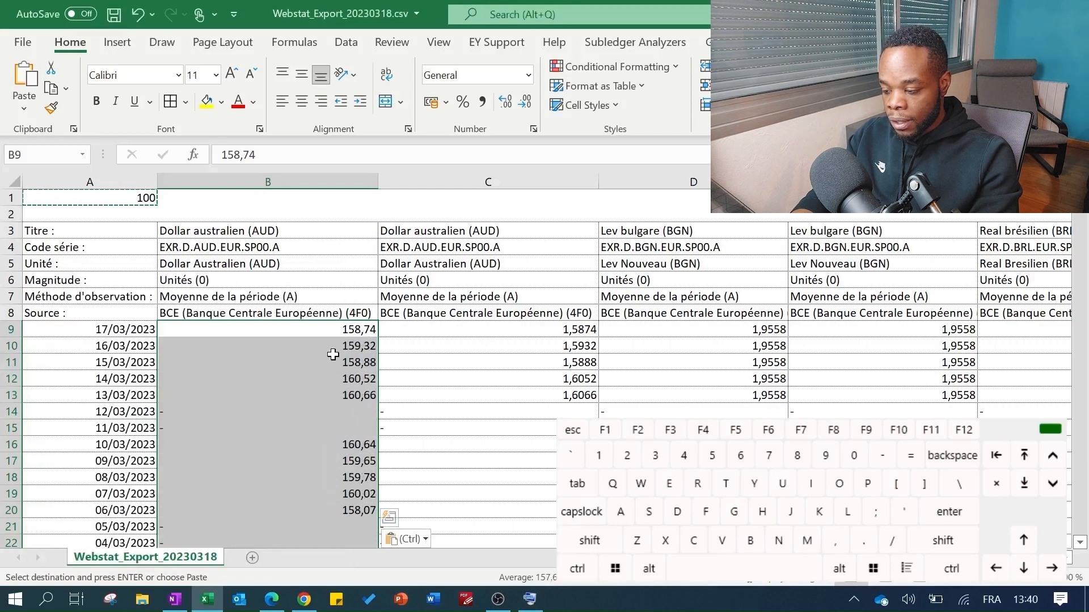
{"action": "left_click", "coordinate": [334, 358]}
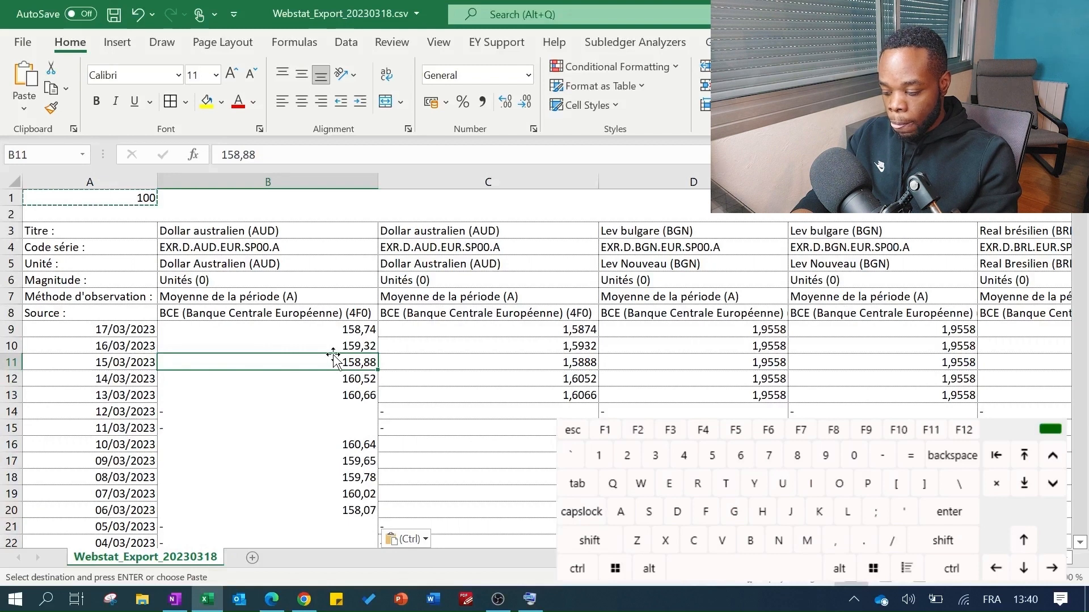
{"action": "key", "text": "Right"}
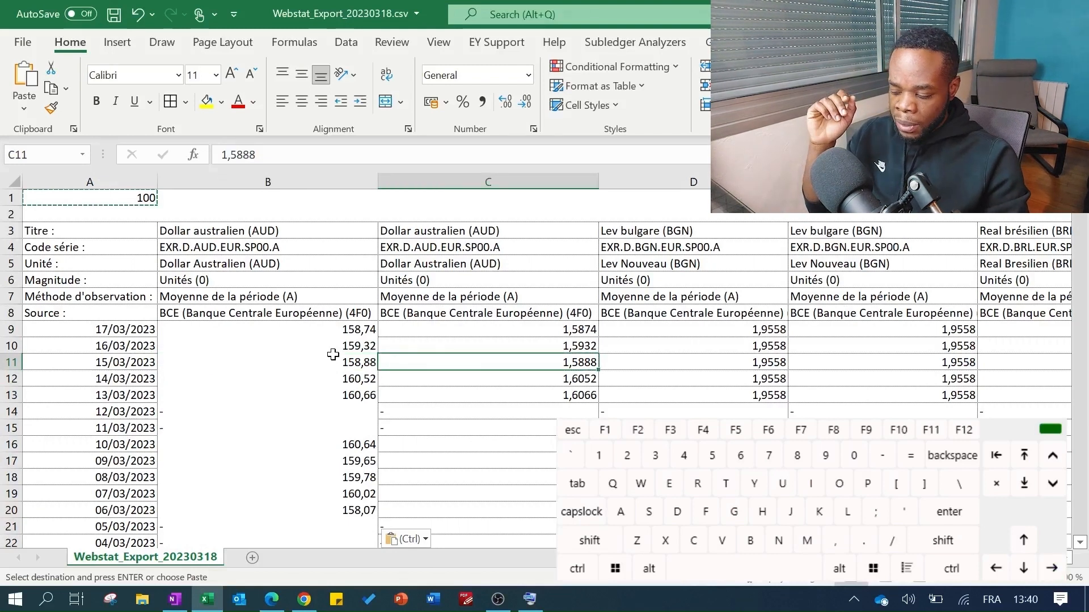
{"action": "key", "text": "Left"}
{"action": "key", "text": "Up"}
{"action": "key", "text": "Up"}
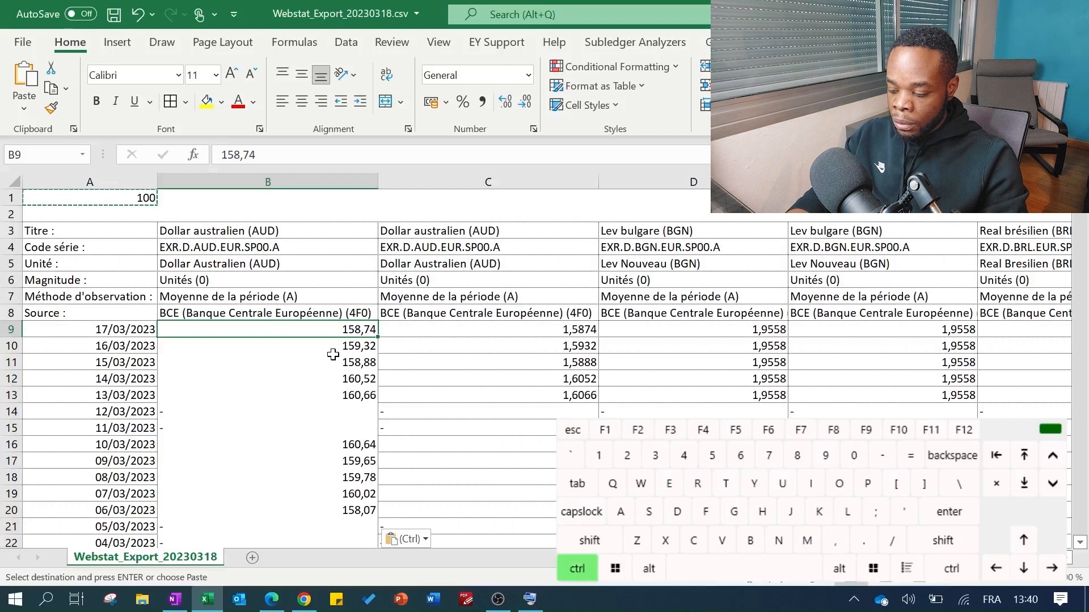
Undo the multiplication in column B, redo it to compare the rates, and undo it again
{"action": "key", "text": "ctrl+z"}
{"action": "key", "text": "Right"}
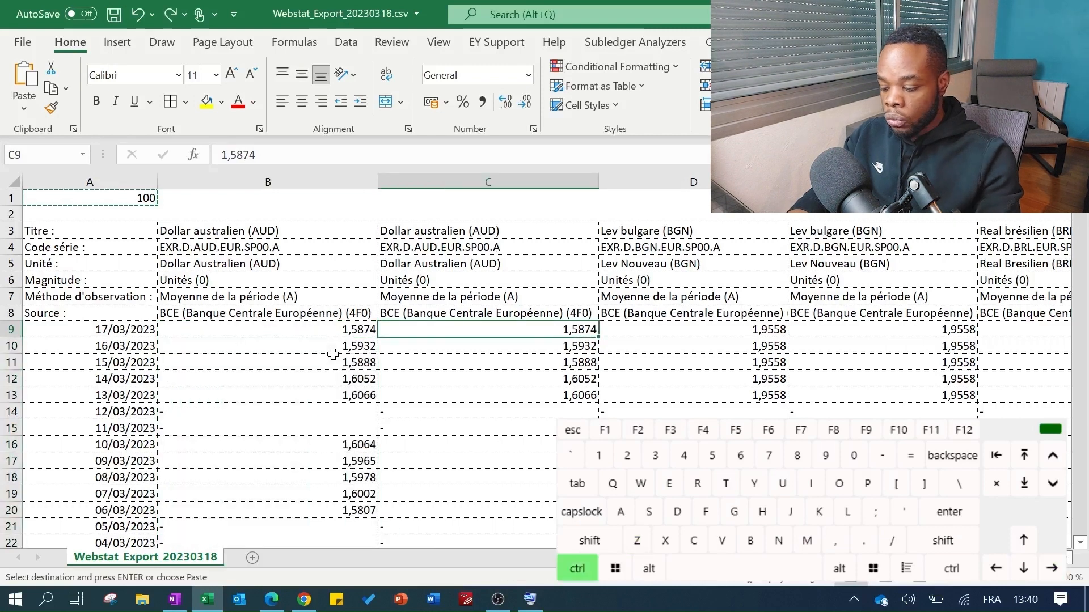
{"action": "key", "text": "ctrl+y"}
{"action": "key", "text": "Right"}
{"action": "key", "text": "Left"}
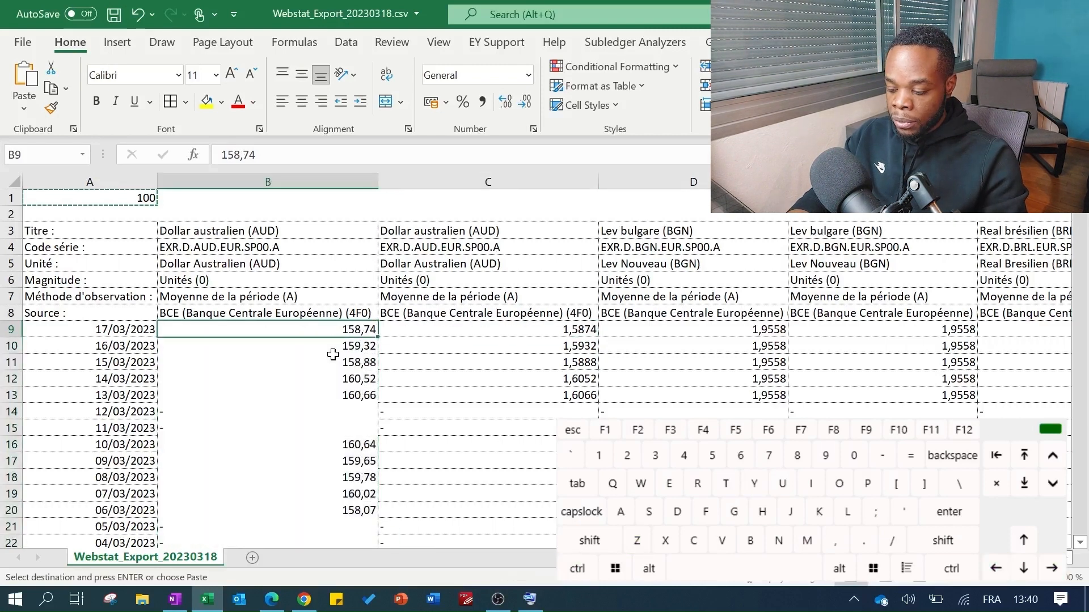
{"action": "key", "text": "ctrl+z"}
Paste Special the copied 100 onto the selected column B rates with the Formulas option and the Multiply operation
{"action": "key", "text": "ctrl+alt+v"}
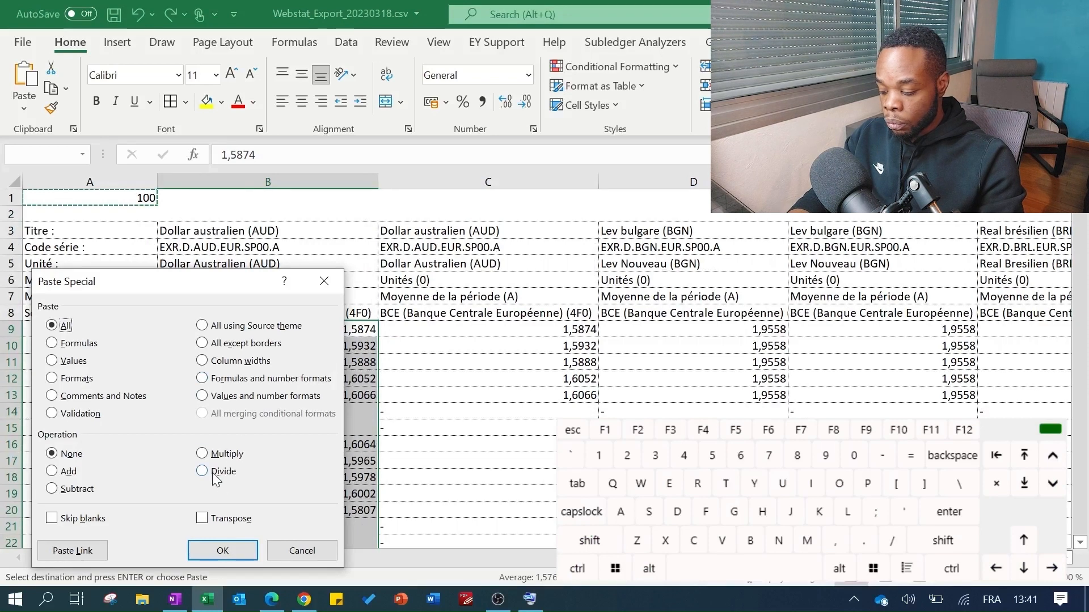
{"action": "key", "text": "alt+m"}
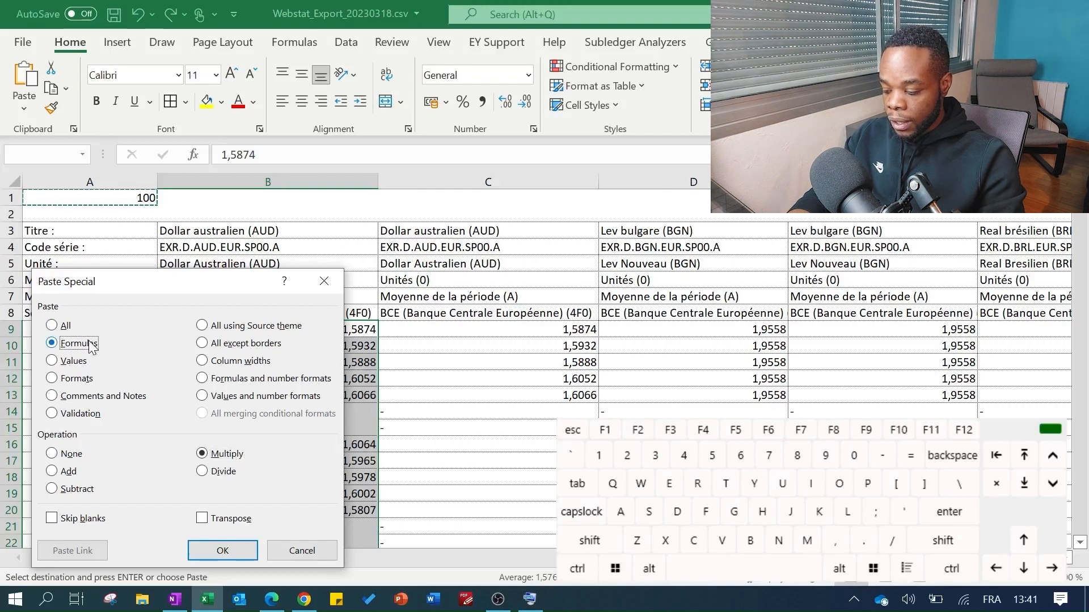
{"action": "key", "text": "Return"}
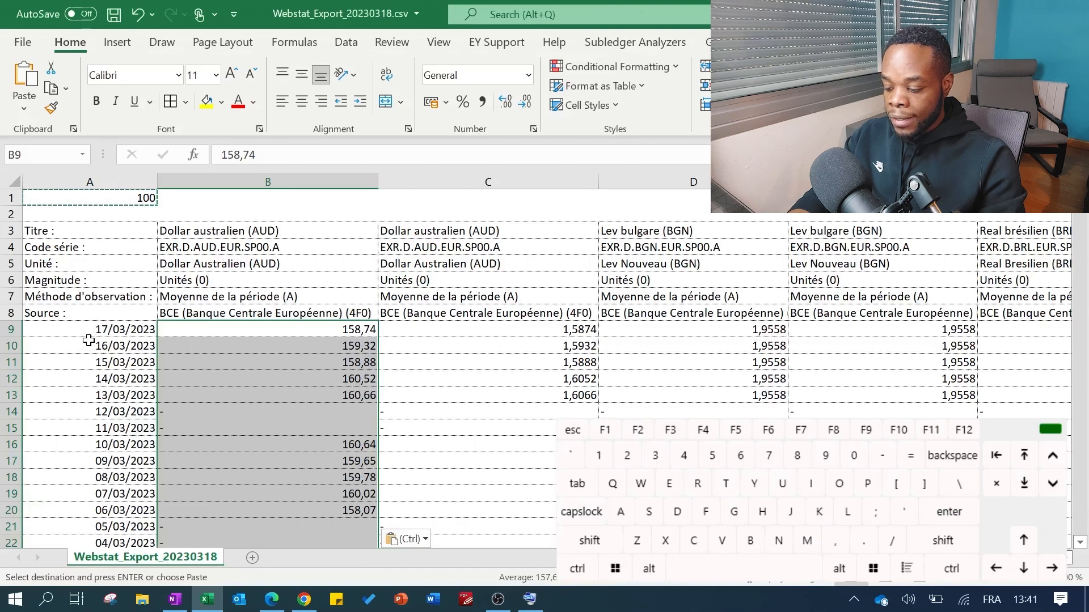
Reduce the selection to B9 and examine the multiplied rates further down column B
{"action": "key", "text": "shift+BackSpace"}
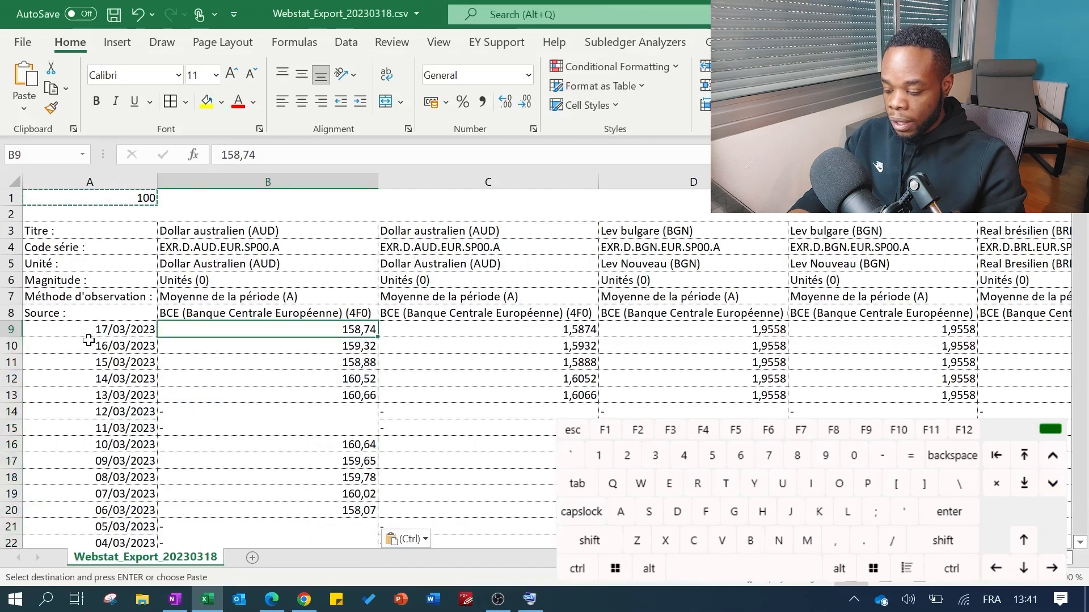
{"action": "key", "text": "Page_Down"}
{"action": "key", "text": "Page_Down"}
{"action": "key", "text": "Page_Down"}
{"action": "key", "text": "Page_Down"}
{"action": "key", "text": "Page_Down"}
{"action": "key", "text": "Page_Down"}
{"action": "key", "text": "Page_Down"}
{"action": "key", "text": "Page_Down"}
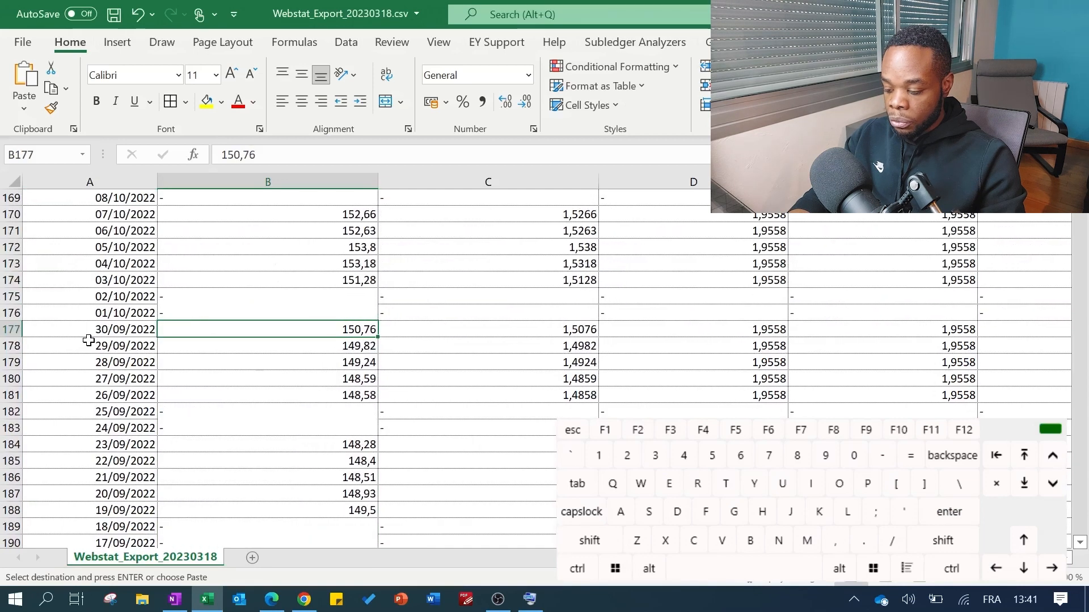
{"action": "key", "text": "Page_Down"}
{"action": "key", "text": "Page_Down"}
{"action": "key", "text": "Page_Down"}
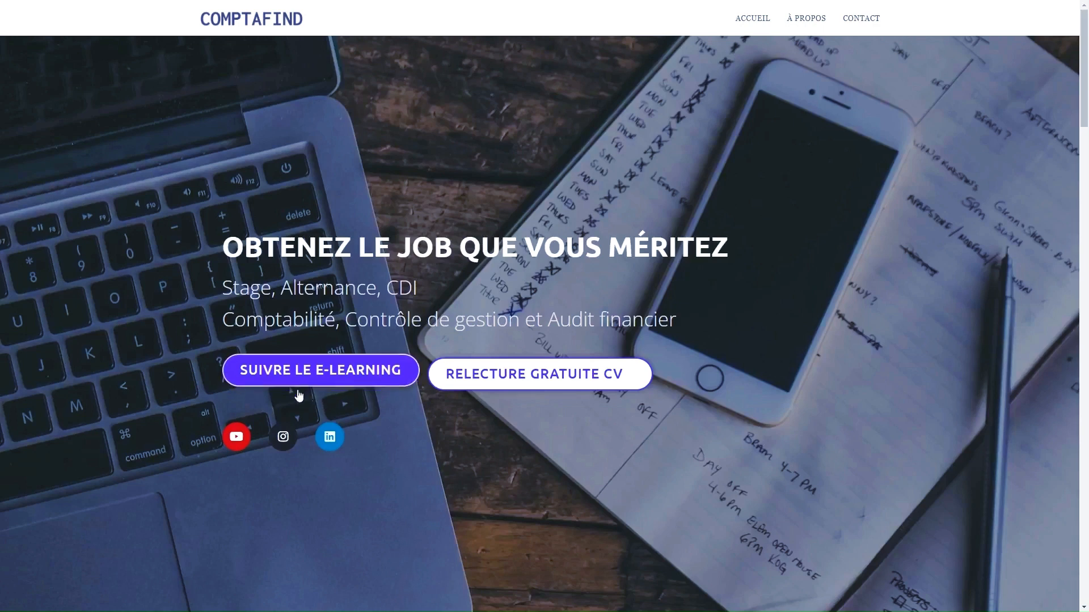
Open the e-learning course from the Comptafind home page and review its list of sections and lessons down to the conclusion
{"action": "left_click", "coordinate": [351, 373]}
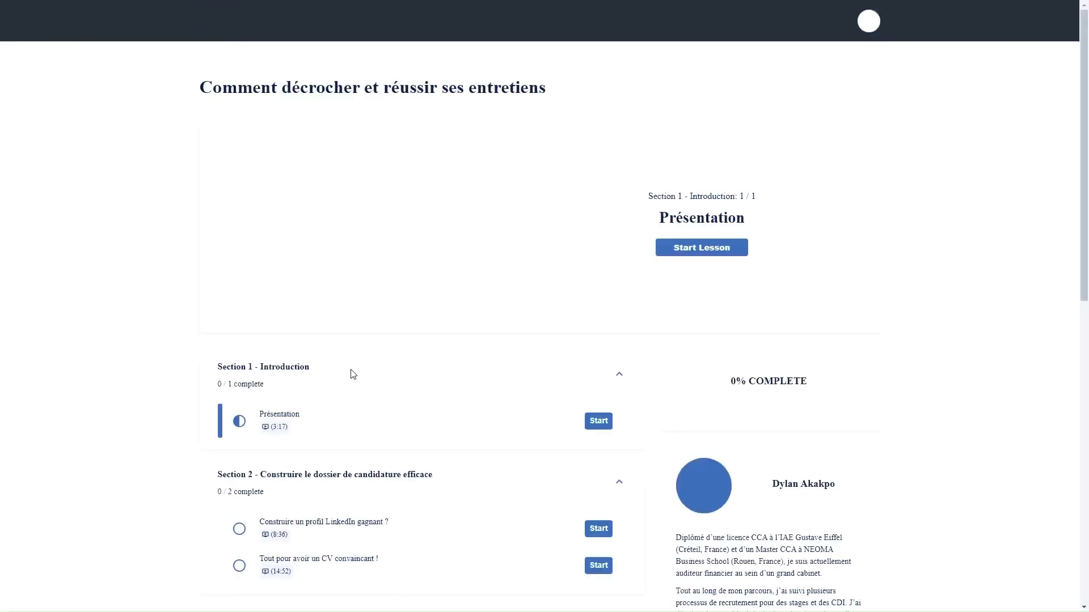
{"action": "scroll", "coordinate": [351, 373], "scroll_direction": "down", "scroll_amount": 1}
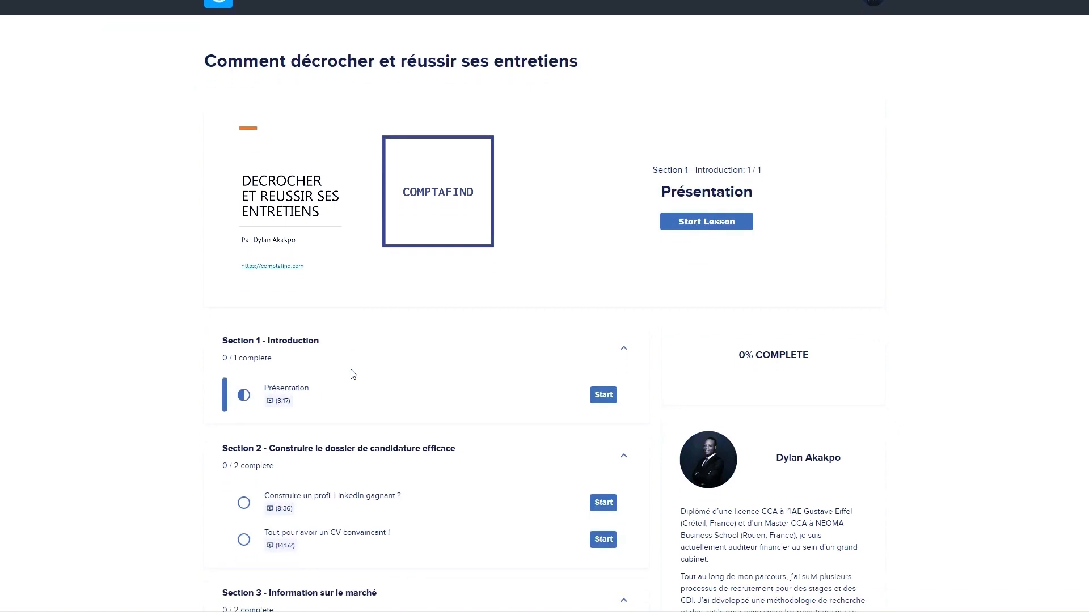
{"action": "scroll", "coordinate": [353, 374], "scroll_direction": "down", "scroll_amount": 5}
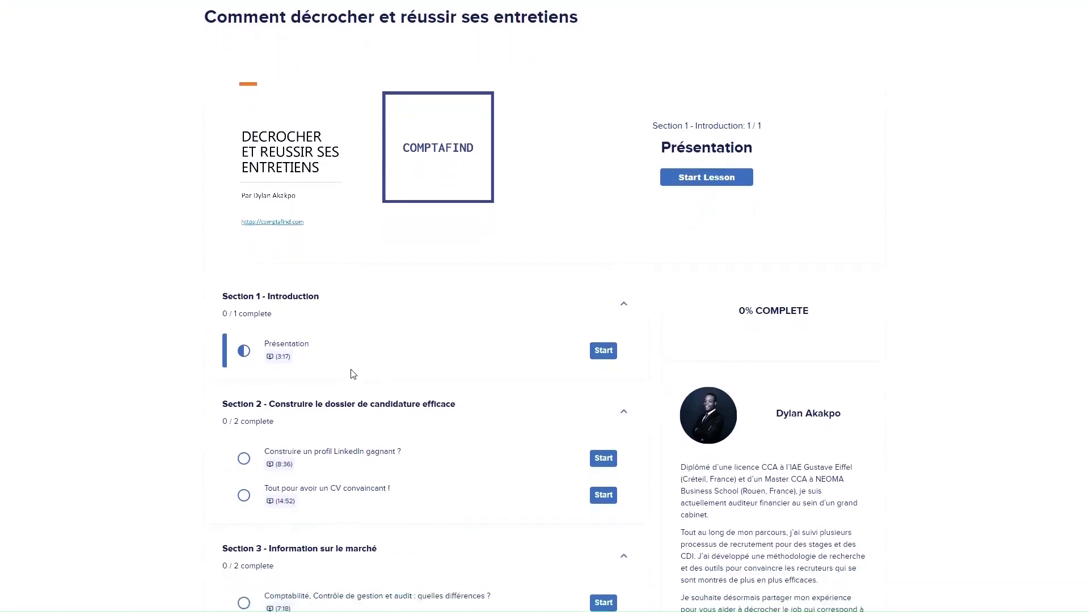
{"action": "scroll", "coordinate": [352, 373], "scroll_direction": "down", "scroll_amount": 8}
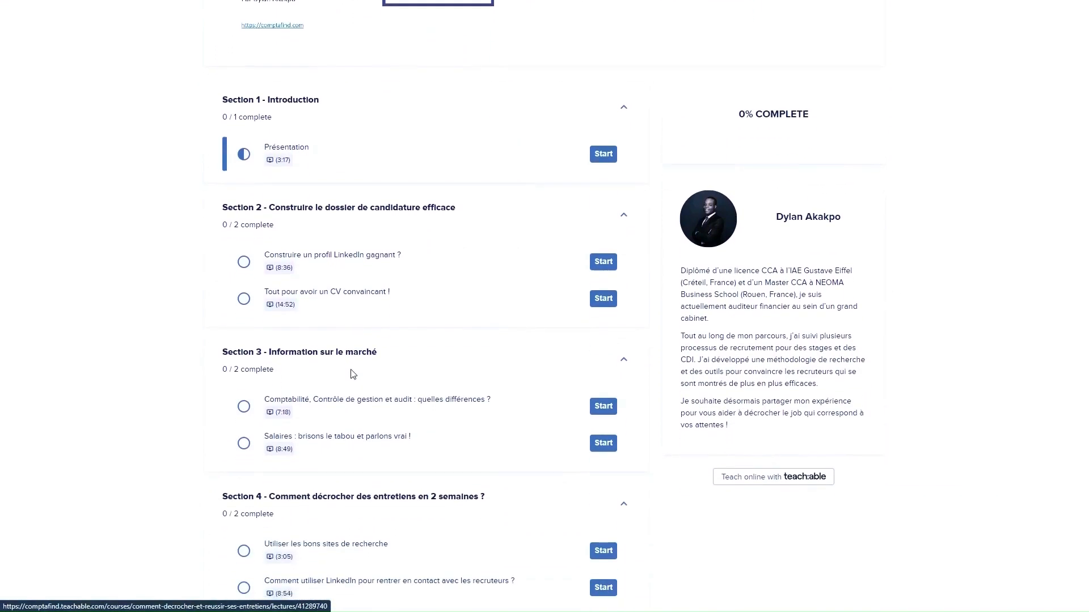
{"action": "scroll", "coordinate": [352, 373], "scroll_direction": "down", "scroll_amount": 8}
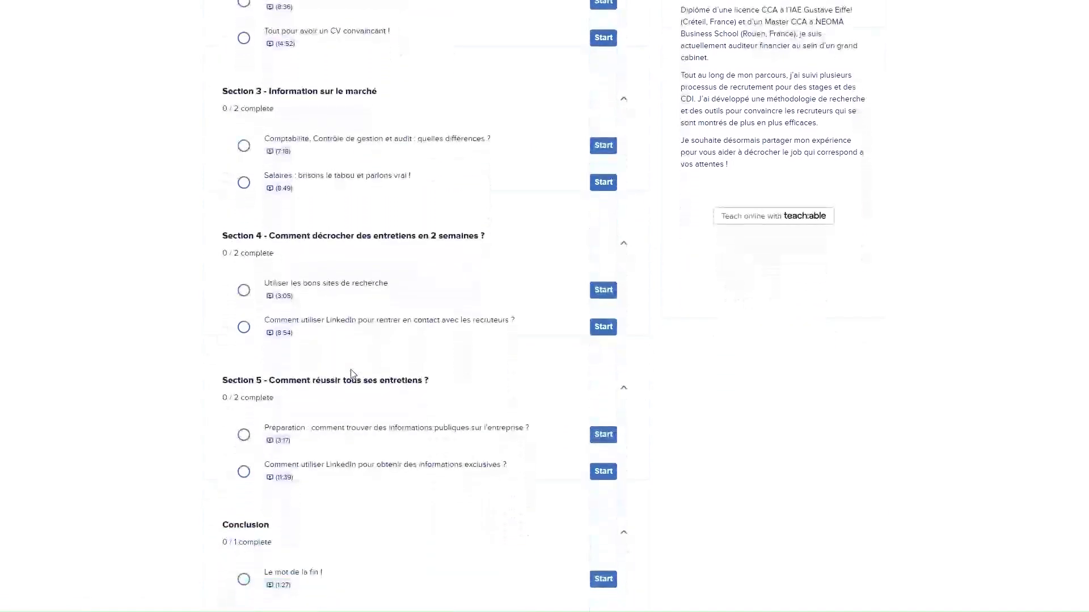
{"action": "scroll", "coordinate": [352, 374], "scroll_direction": "down", "scroll_amount": 1}
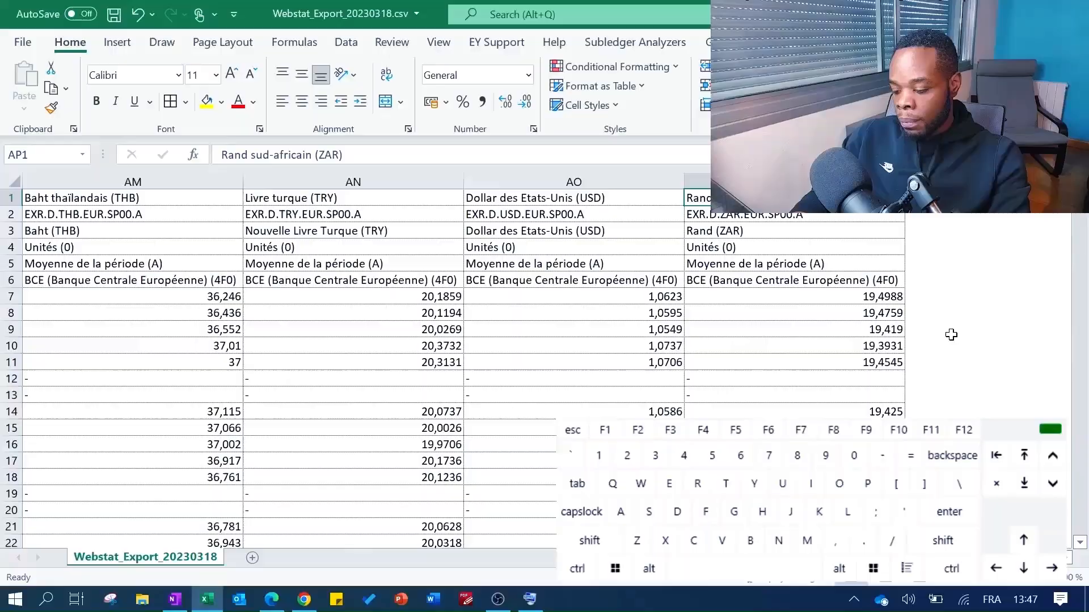
In the Excel exchange-rate sheet, examine the currency headings from AP1 back to column A, and go to D1
{"action": "key", "text": "Page_Down"}
{"action": "key", "text": "Page_Up"}
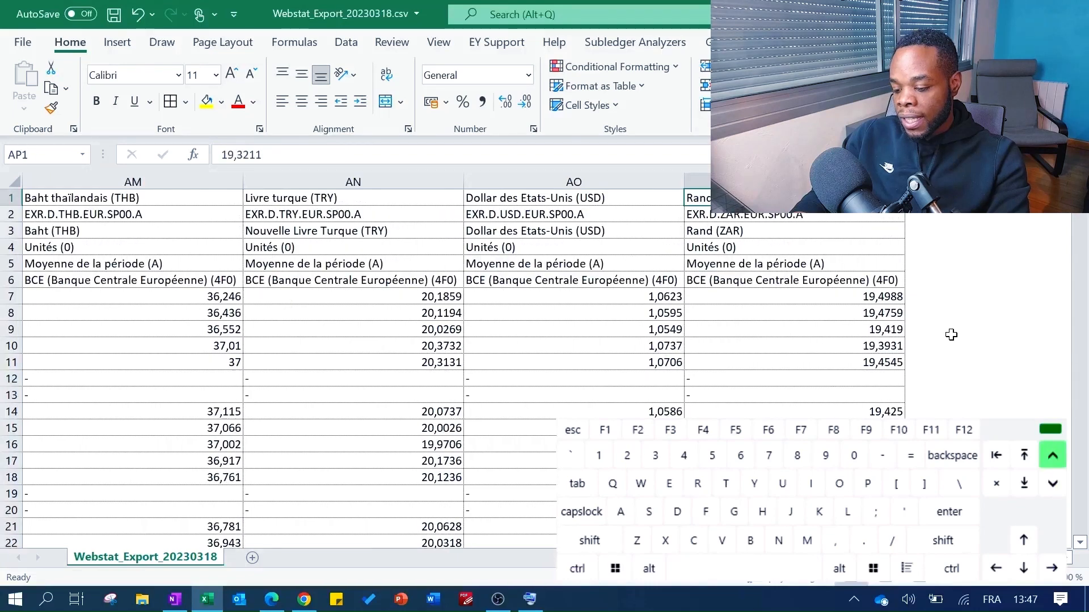
{"action": "key", "text": "Left"}
{"action": "key", "text": "Left"}
{"action": "key", "text": "Left"}
{"action": "key", "text": "Left"}
{"action": "key", "text": "Left"}
{"action": "key", "text": "Left"}
{"action": "key", "text": "Left"}
{"action": "key", "text": "Left"}
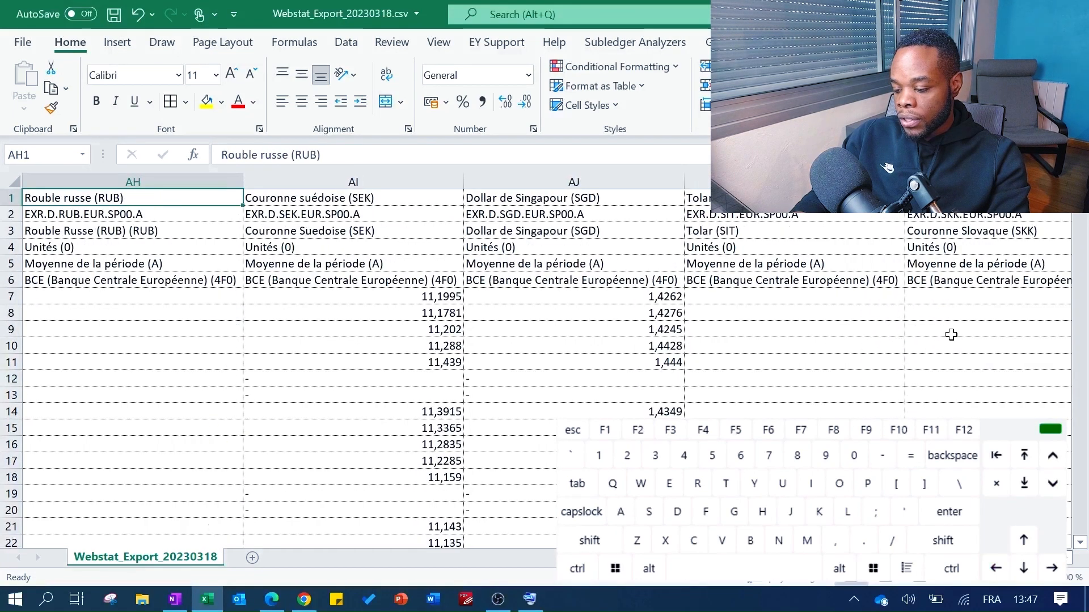
{"action": "key", "text": "Page_Down"}
{"action": "key", "text": "Page_Up"}
{"action": "key", "text": "Left"}
{"action": "key", "text": "Left"}
{"action": "key", "text": "Left"}
{"action": "key", "text": "Left"}
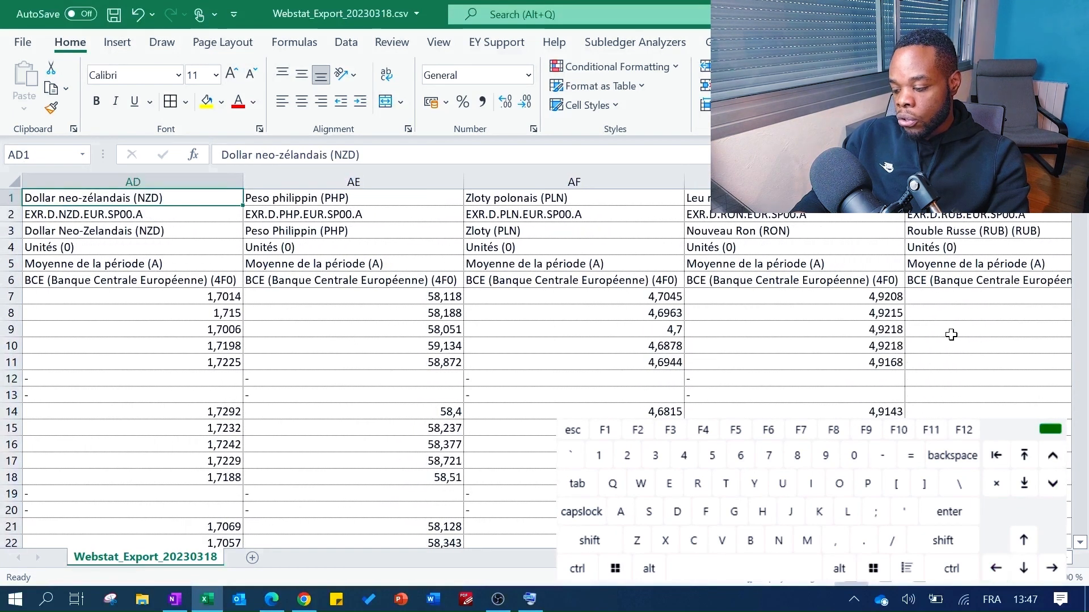
{"action": "key", "text": "Page_Up"}
{"action": "key", "text": "Left"}
{"action": "key", "text": "Left"}
{"action": "key", "text": "Left"}
{"action": "key", "text": "Left"}
{"action": "key", "text": "Left"}
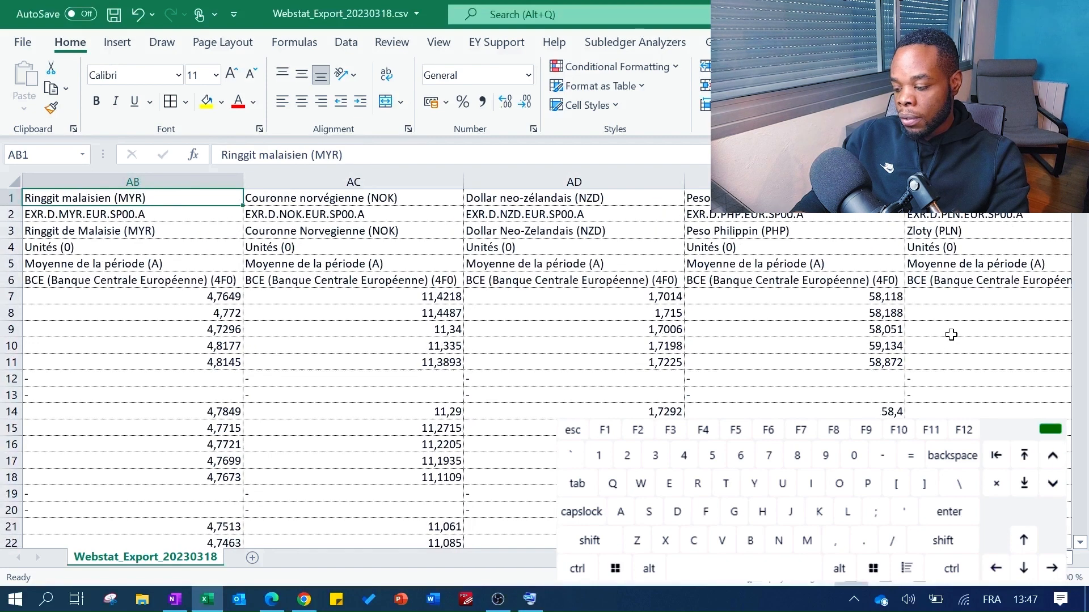
{"action": "key", "text": "Left"}
{"action": "key", "text": "Left"}
{"action": "key", "text": "Left"}
{"action": "key", "text": "Left"}
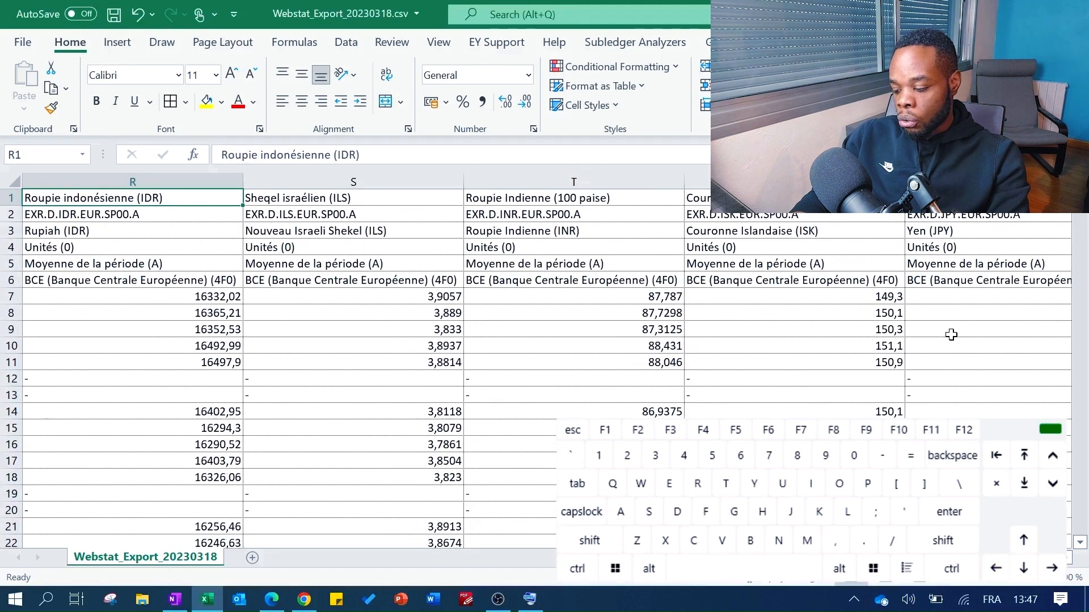
{"action": "key", "text": "Page_Down"}
{"action": "key", "text": "Page_Up"}
{"action": "key", "text": "ctrl+Left"}
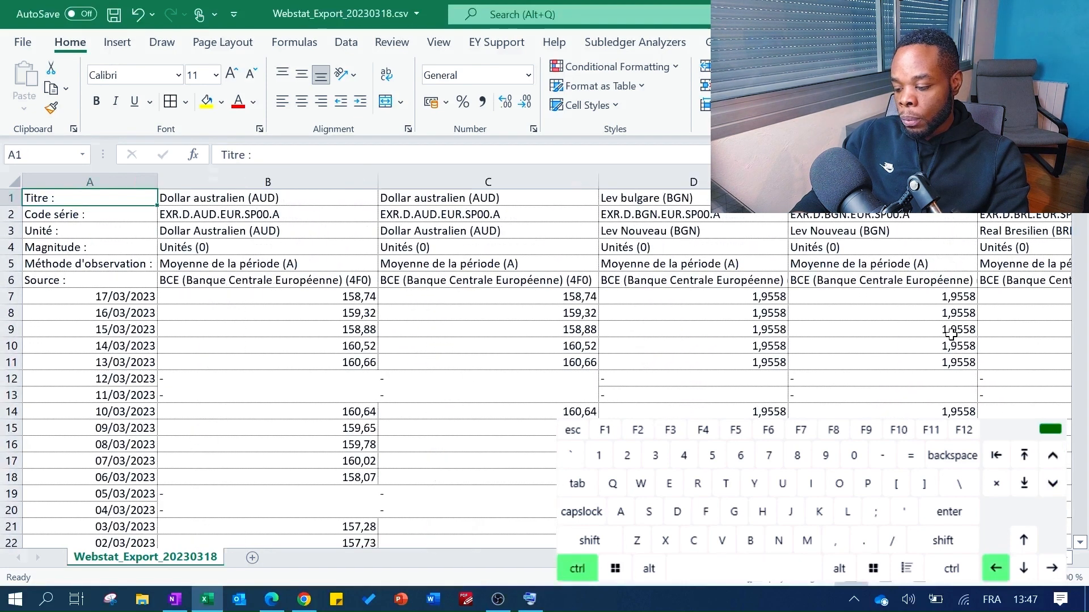
{"action": "key", "text": "Right"}
{"action": "key", "text": "Right"}
{"action": "key", "text": "Right"}
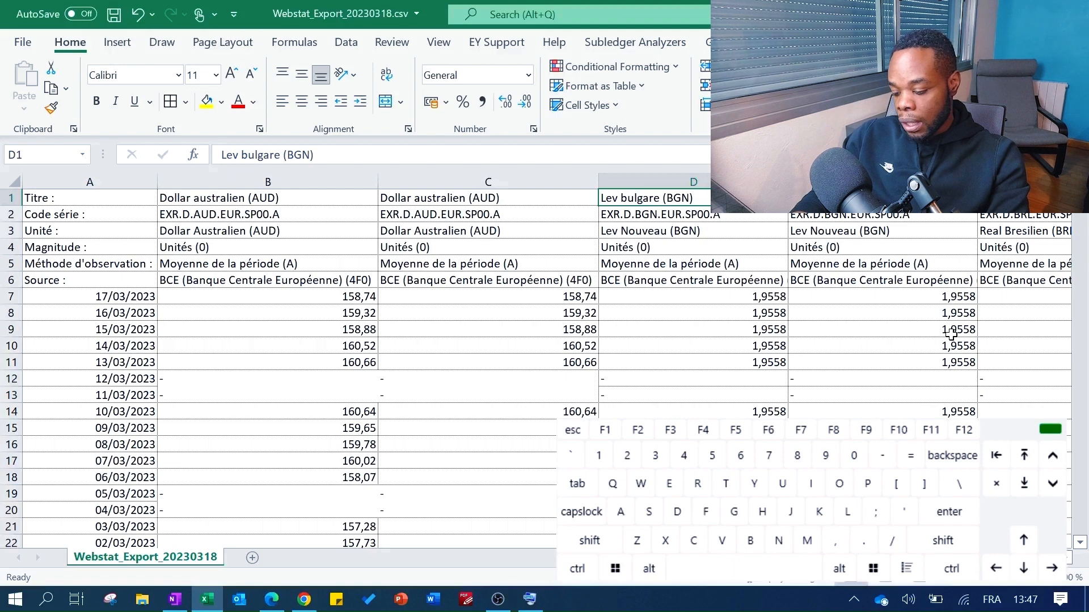
Undo all changes to the sheet back to its original unformatted state, and select only cell A1
{"action": "key", "text": "ctrl+z"}
{"action": "key", "text": "ctrl+z"}
{"action": "key", "text": "ctrl+z"}
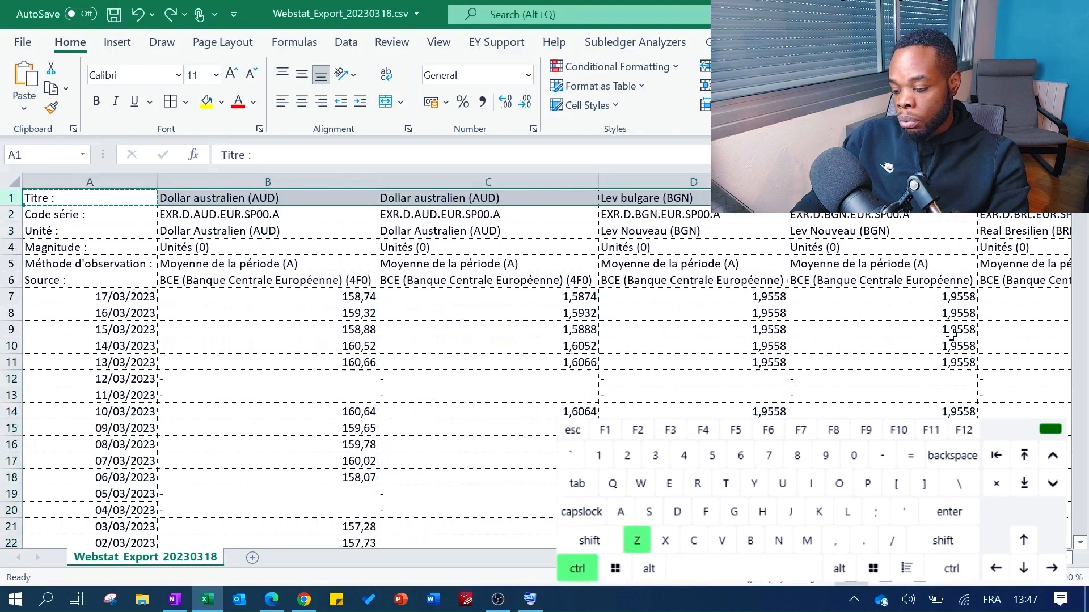
{"action": "key", "text": "ctrl+z"}
{"action": "key", "text": "ctrl+z"}
{"action": "key", "text": "ctrl+z"}
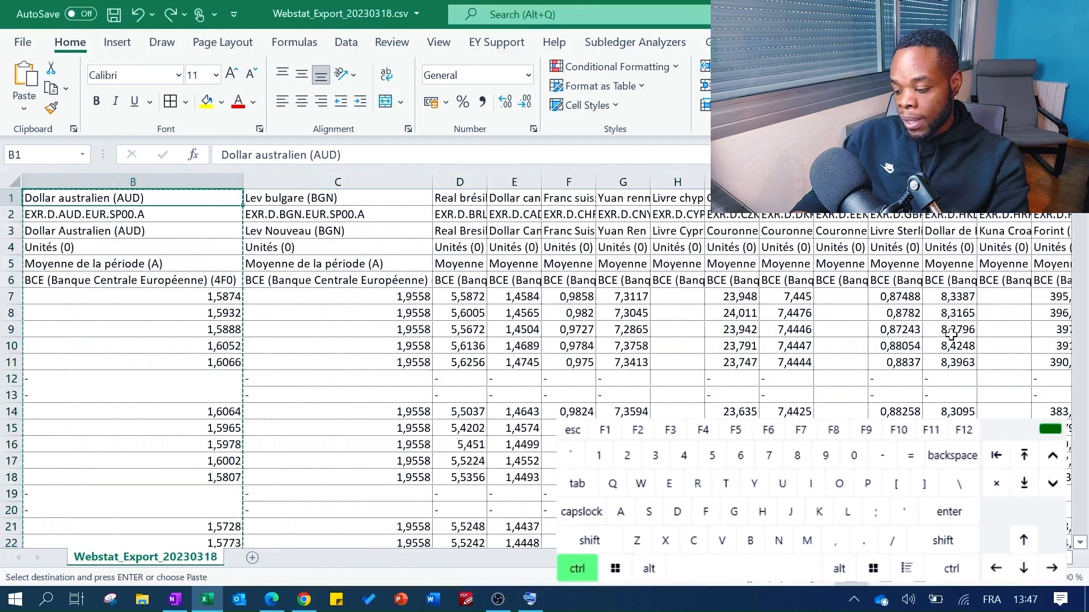
{"action": "key", "text": "ctrl+z"}
{"action": "key", "text": "ctrl+z"}
{"action": "key", "text": "ctrl+z"}
{"action": "key", "text": "ctrl+z"}
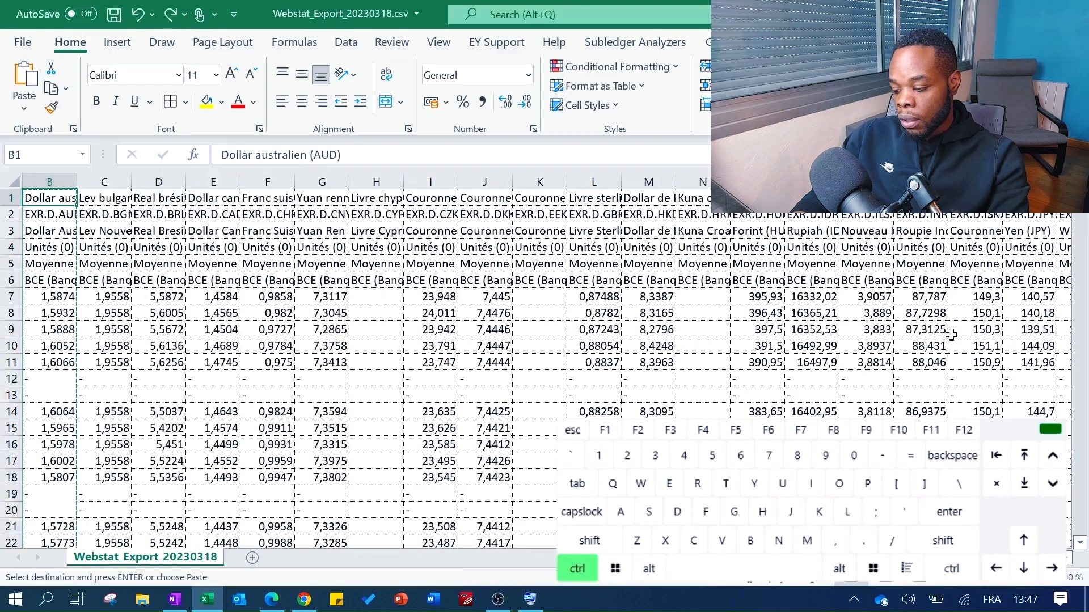
{"action": "key", "text": "ctrl+z"}
{"action": "key", "text": "Escape"}
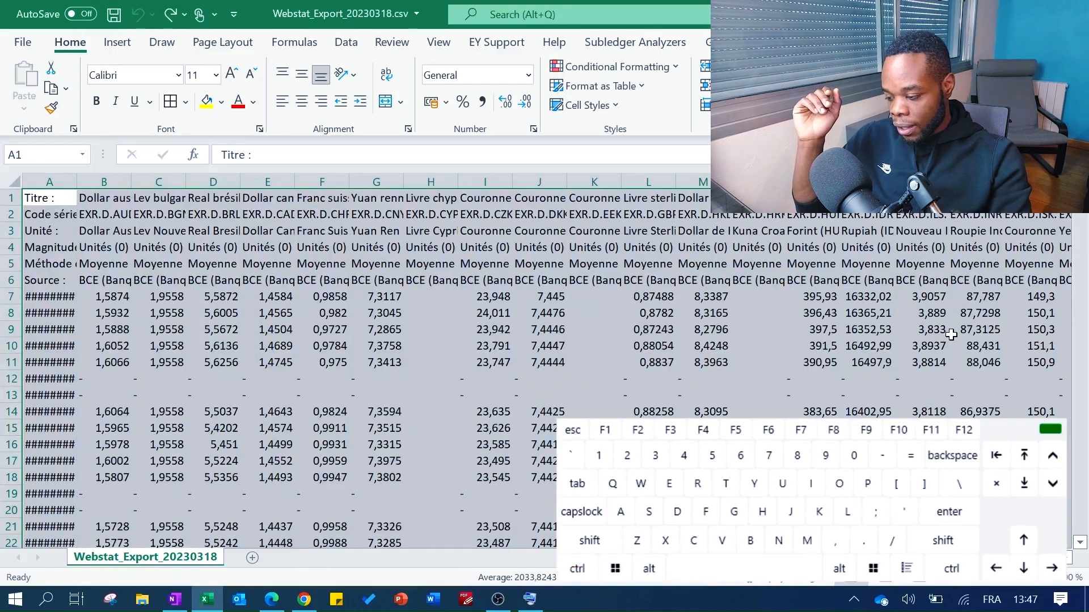
{"action": "key", "text": "Left"}
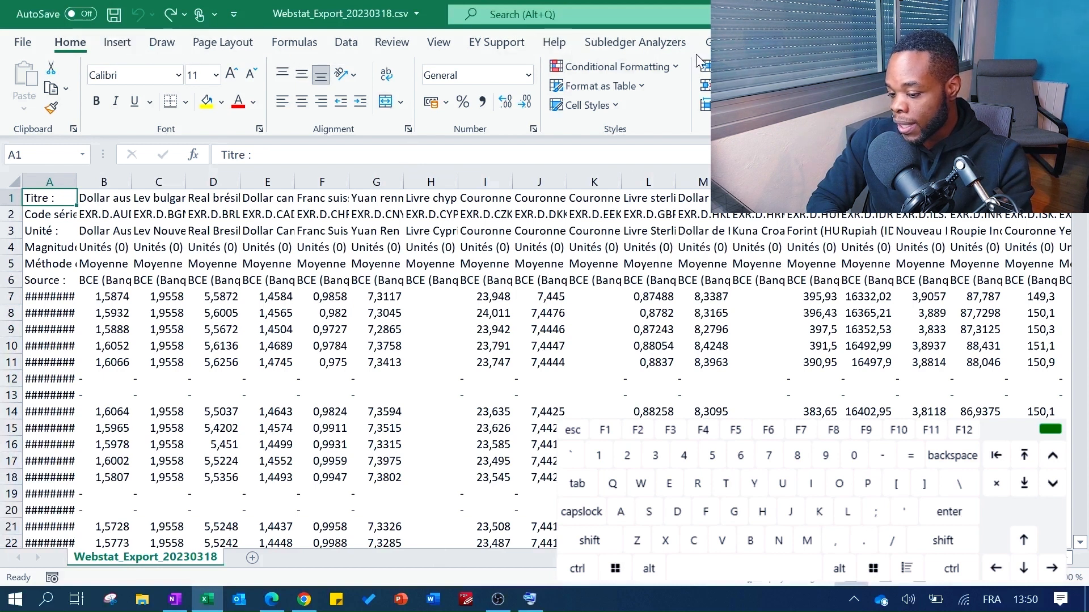
Enable the Developer tab among the main tabs in the ribbon customization options and apply the change
{"action": "left_click", "coordinate": [24, 44]}
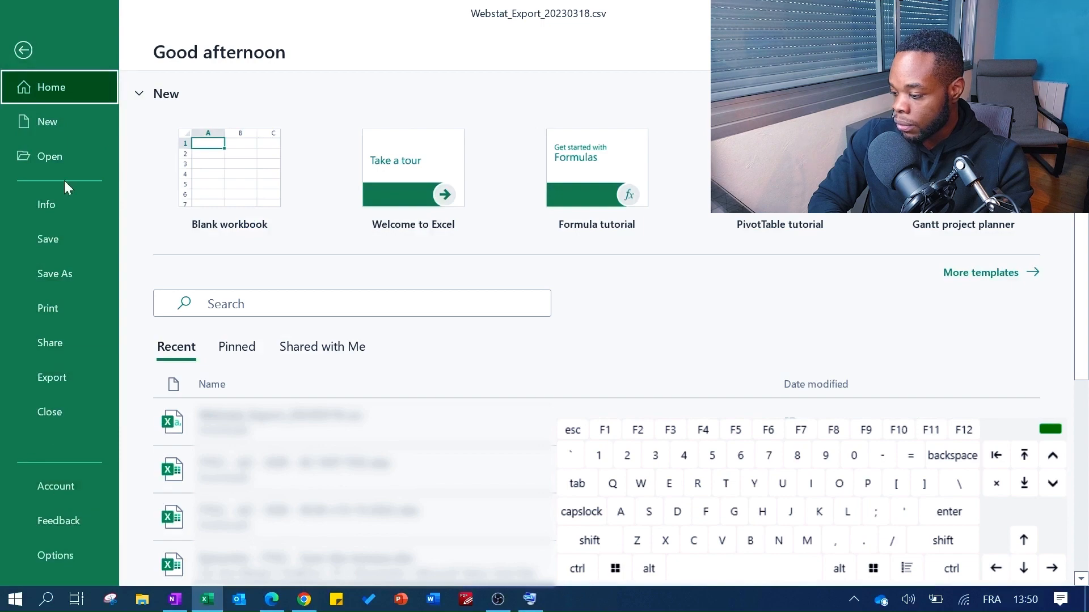
{"action": "key", "text": "Escape"}
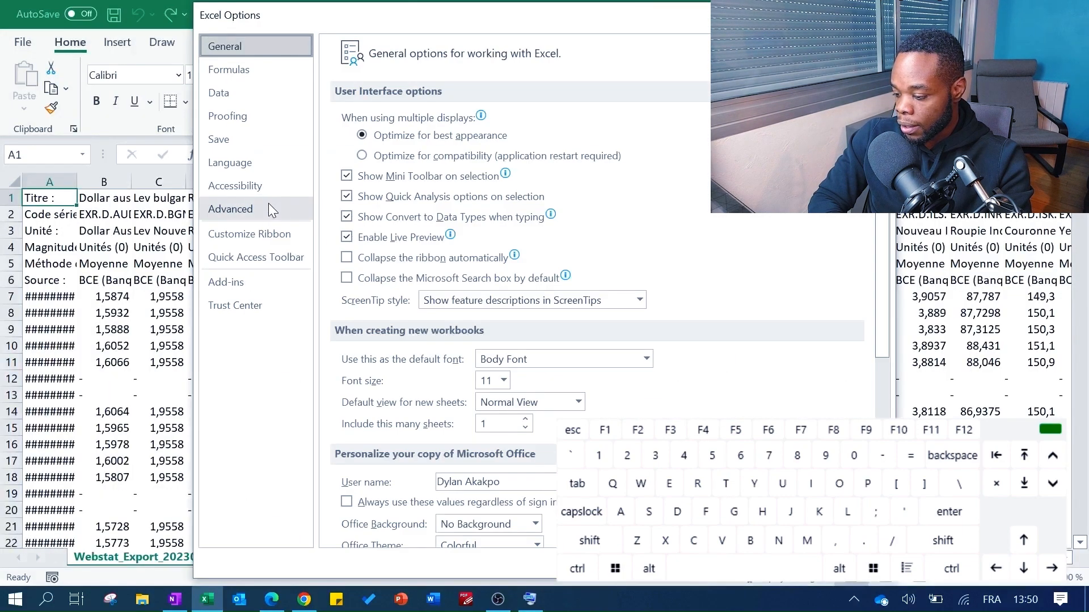
{"action": "left_click", "coordinate": [273, 234]}
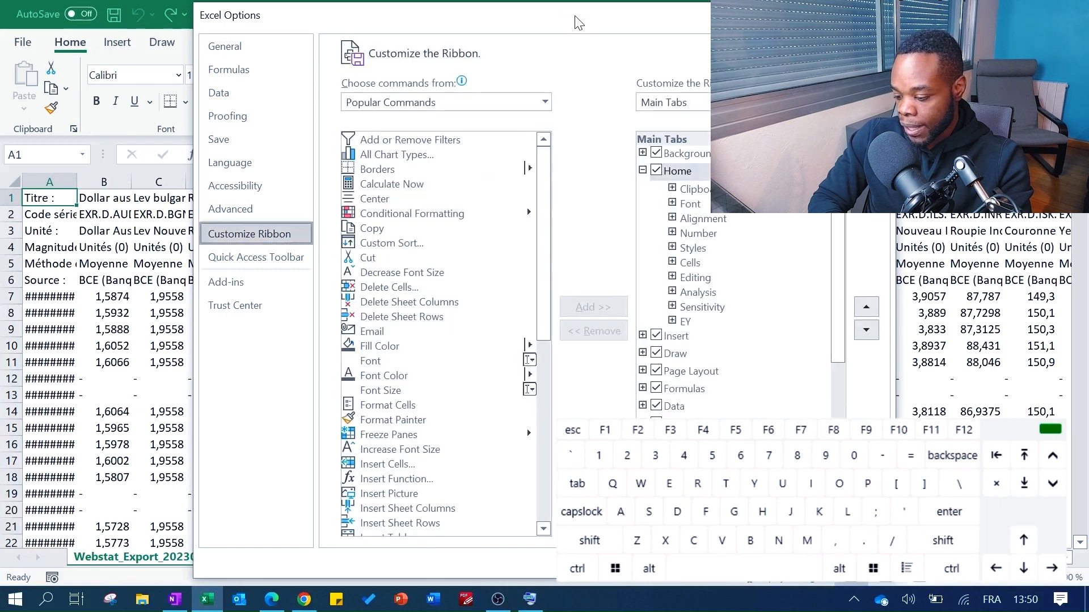
{"action": "left_click_drag", "start_coordinate": [578, 23], "coordinate": [366, 24]}
{"action": "scroll", "coordinate": [515, 388], "scroll_direction": "down", "scroll_amount": 3}
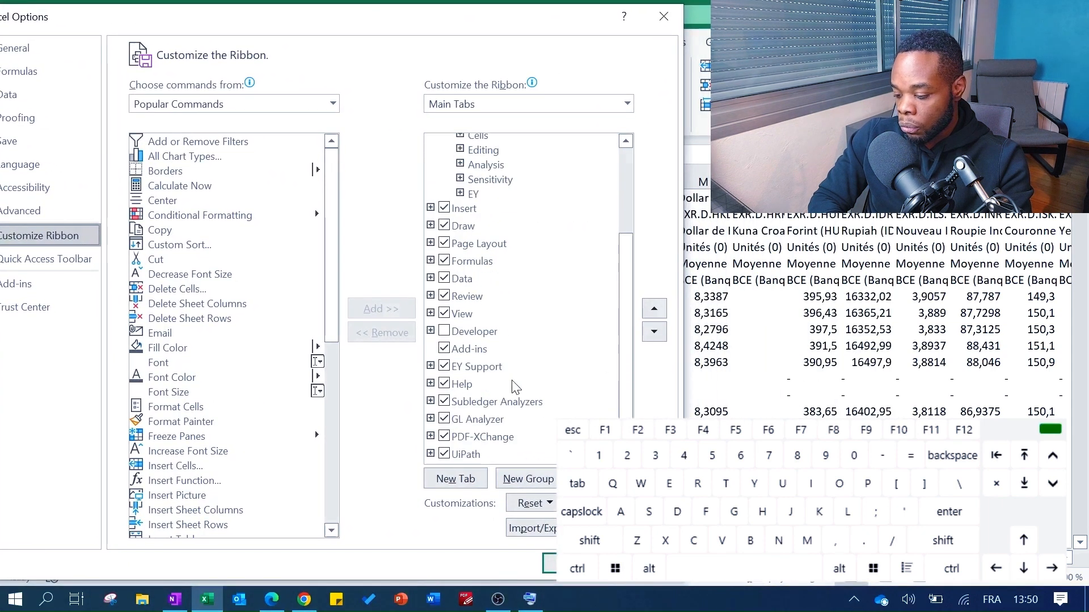
{"action": "left_click", "coordinate": [444, 333]}
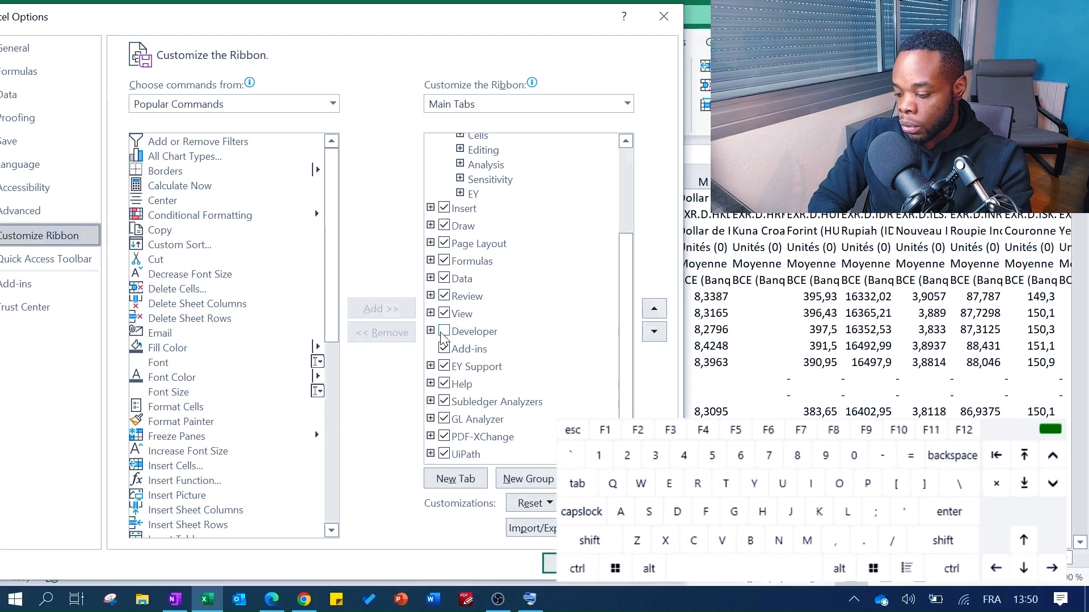
{"action": "left_click", "coordinate": [444, 332]}
{"action": "left_click_drag", "start_coordinate": [553, 22], "coordinate": [419, 20]}
{"action": "left_click", "coordinate": [429, 558]}
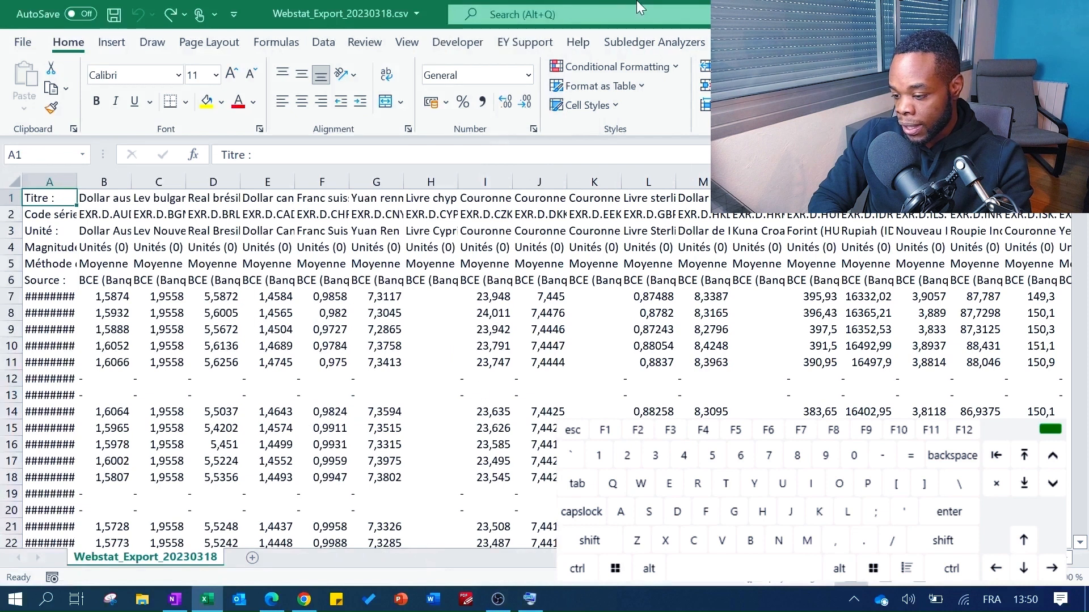
Bring up the Developer commands and reduce the sheet selection to cell A1
{"action": "left_click", "coordinate": [439, 43]}
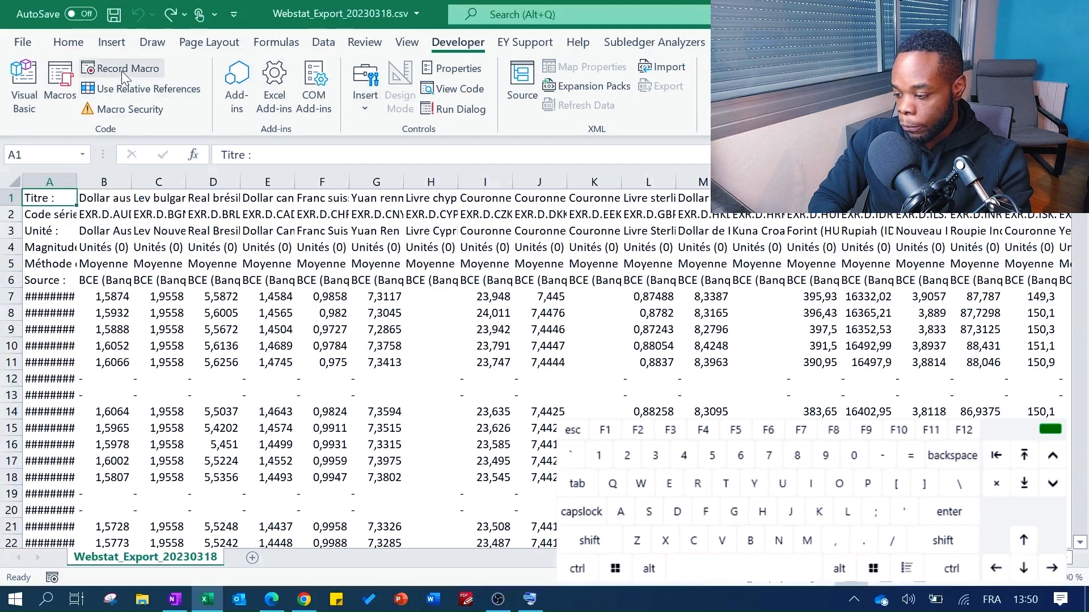
{"action": "left_click", "coordinate": [57, 88]}
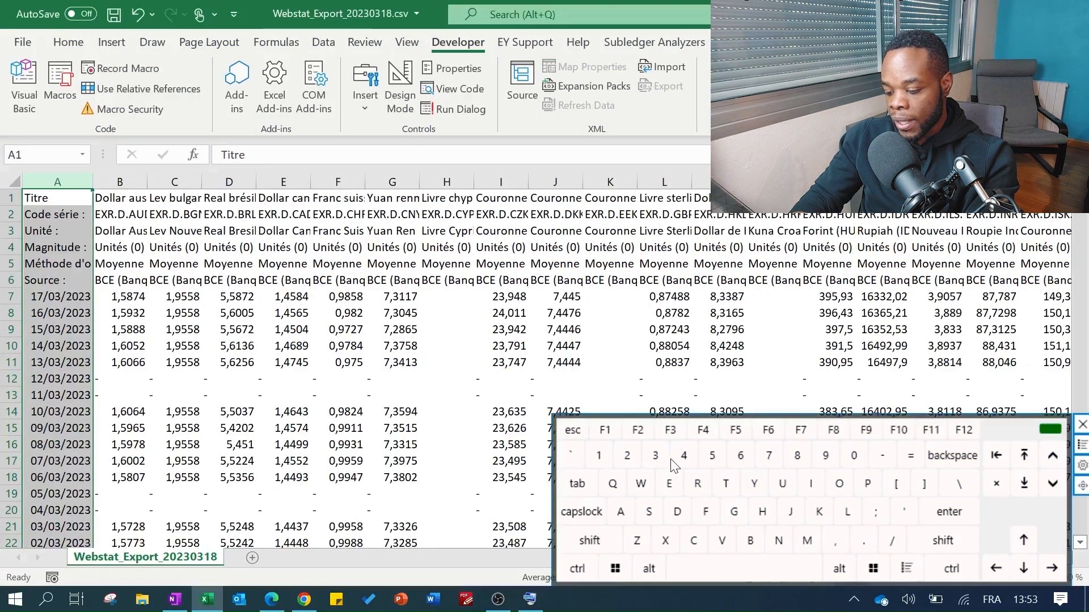
{"action": "left_click", "coordinate": [513, 362]}
{"action": "key", "text": "ctrl+Home"}
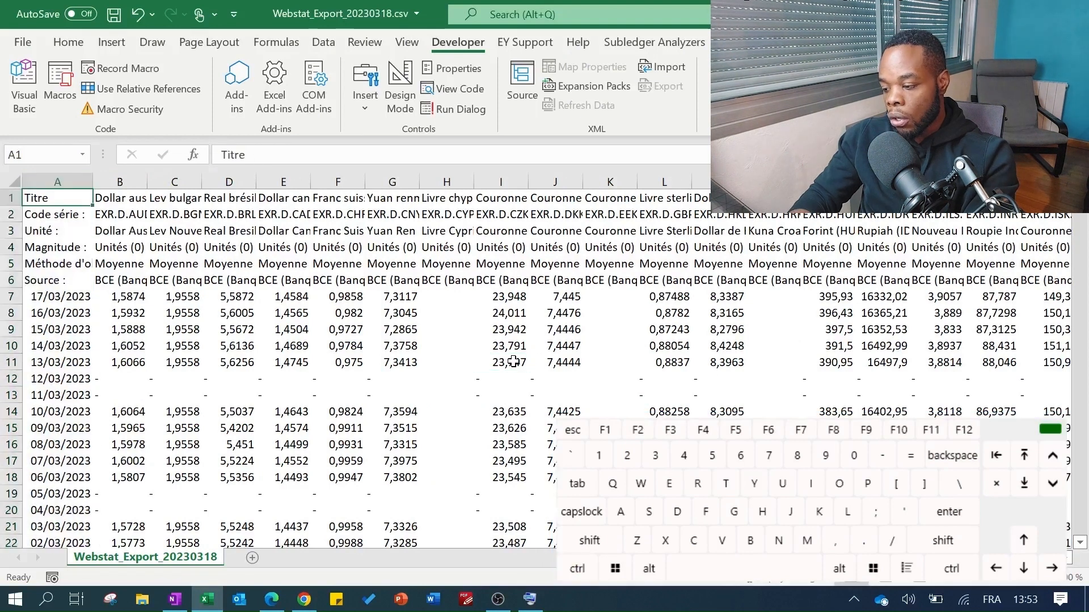
Try to delete the Mise_en_forme macro stored in PERSONAL.XLSB, and leave the macro list
{"action": "left_click", "coordinate": [56, 92]}
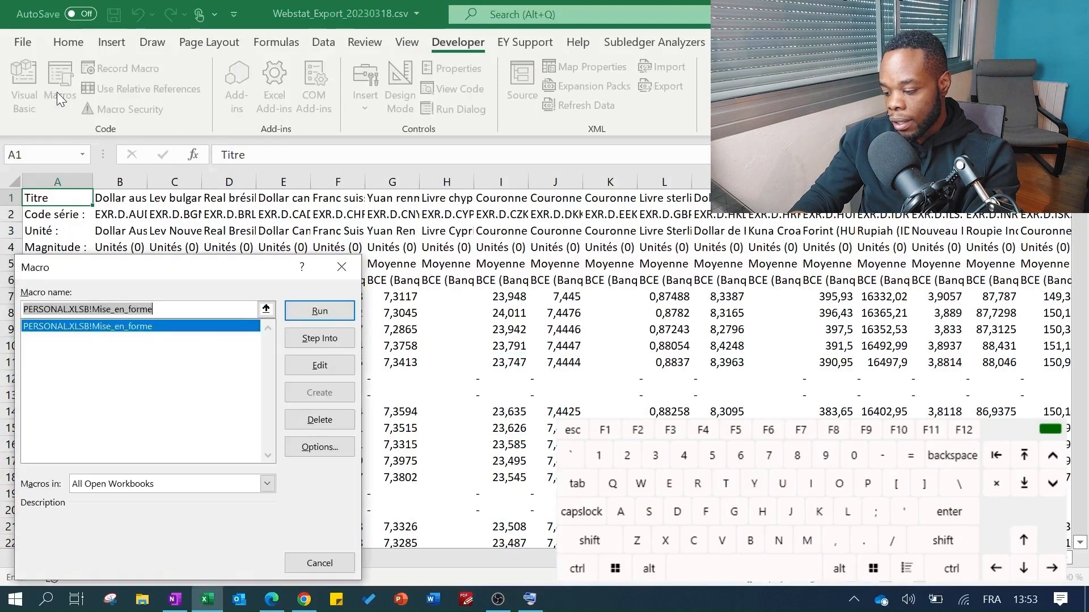
{"action": "left_click", "coordinate": [334, 420]}
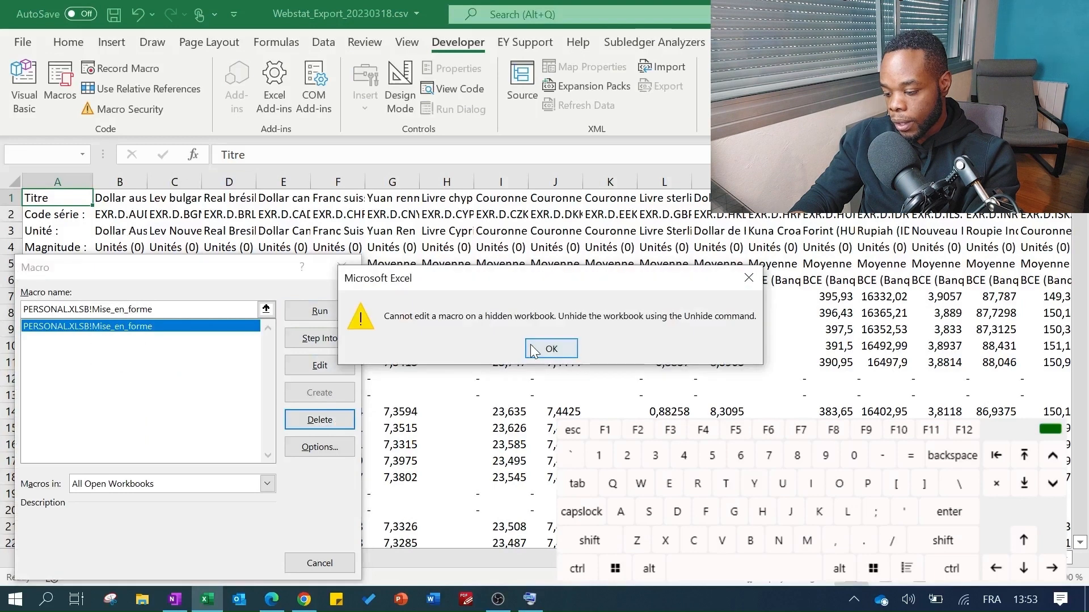
{"action": "left_click", "coordinate": [554, 348]}
{"action": "left_click", "coordinate": [315, 313]}
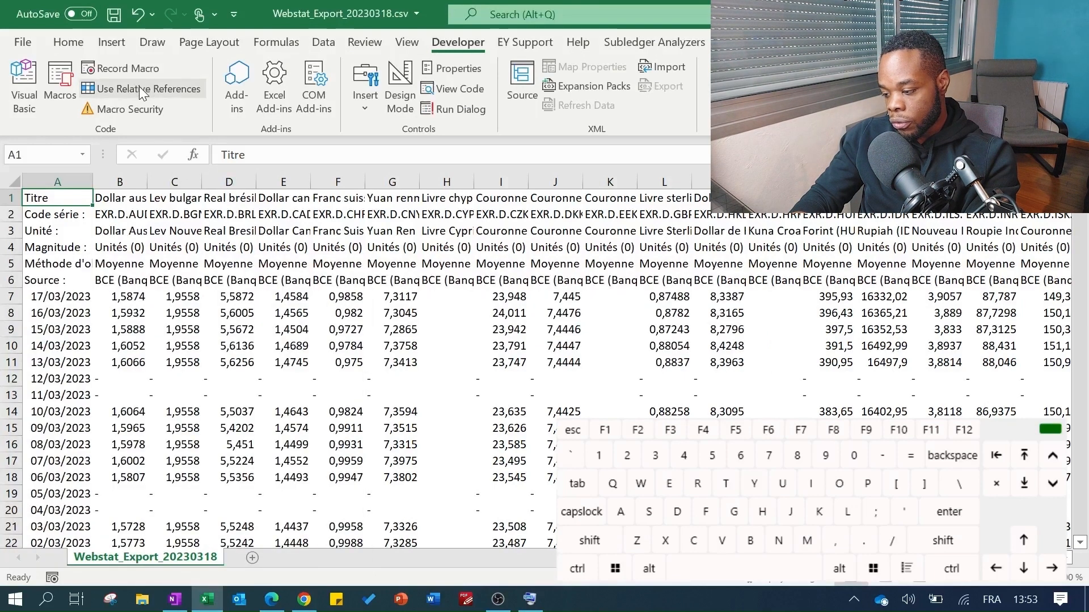
Start recording a macro named Format, stored in the Personal Macro Workbook
{"action": "left_click", "coordinate": [142, 70]}
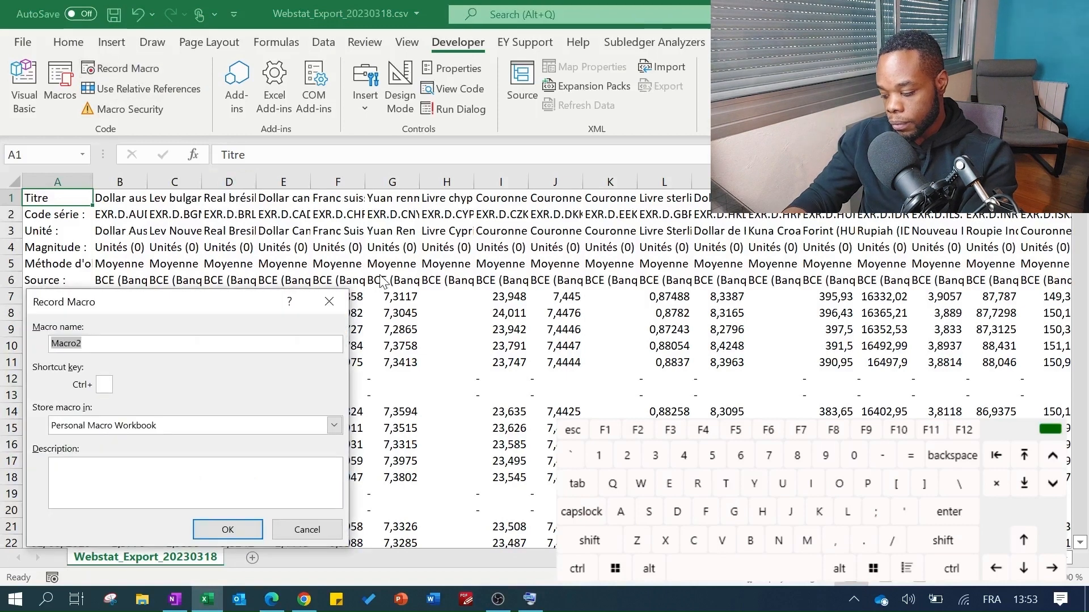
{"action": "type", "text": "Format"}
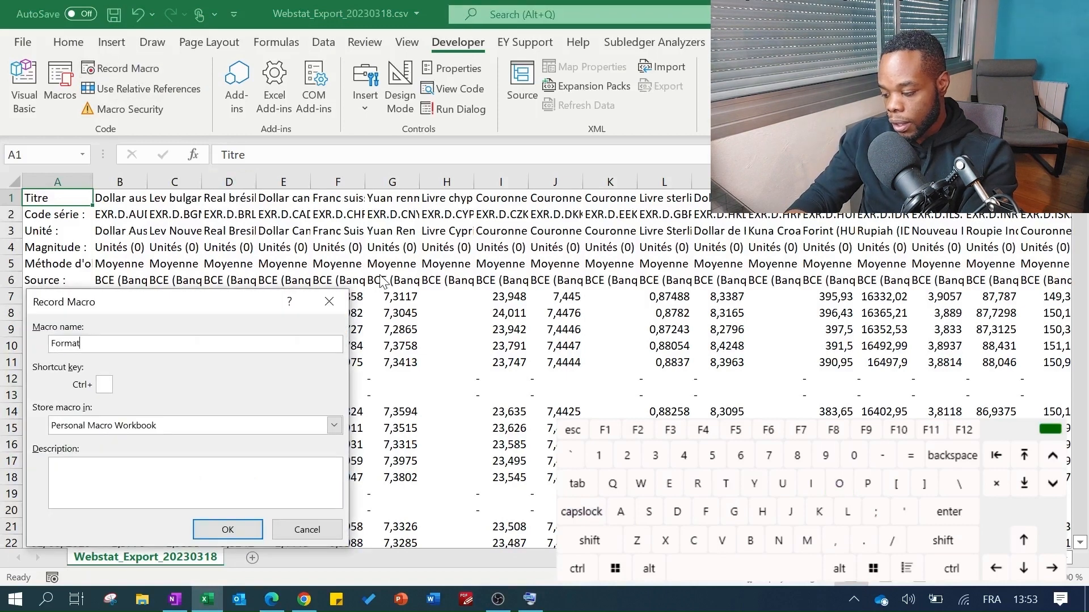
{"action": "key", "text": "Return"}
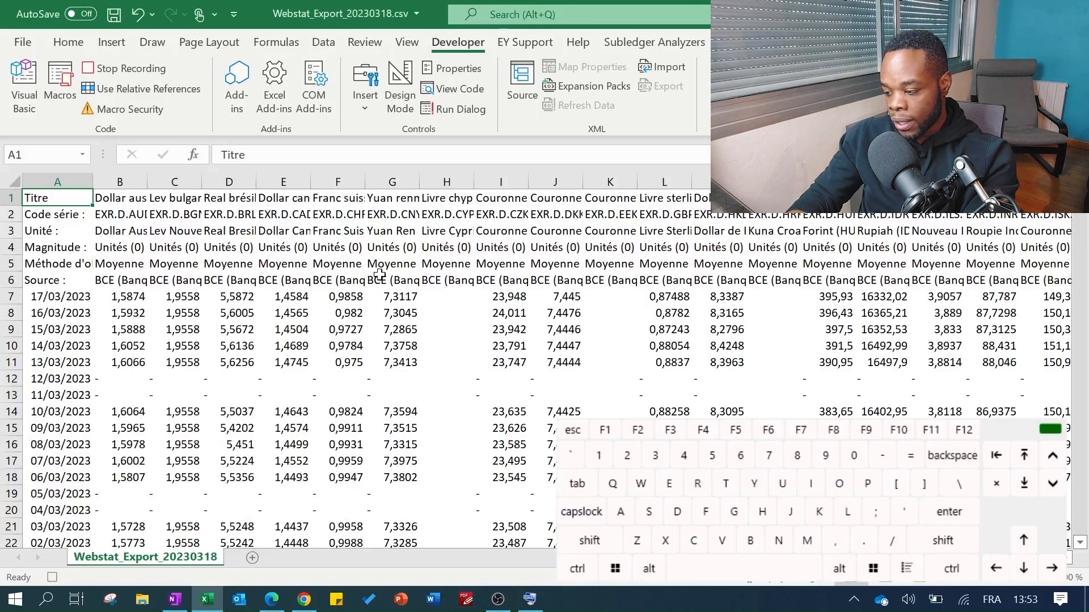
AutoFit the column widths of the whole exchange-rate table from A1 to its last row and column
{"action": "key", "text": "ctrl"}
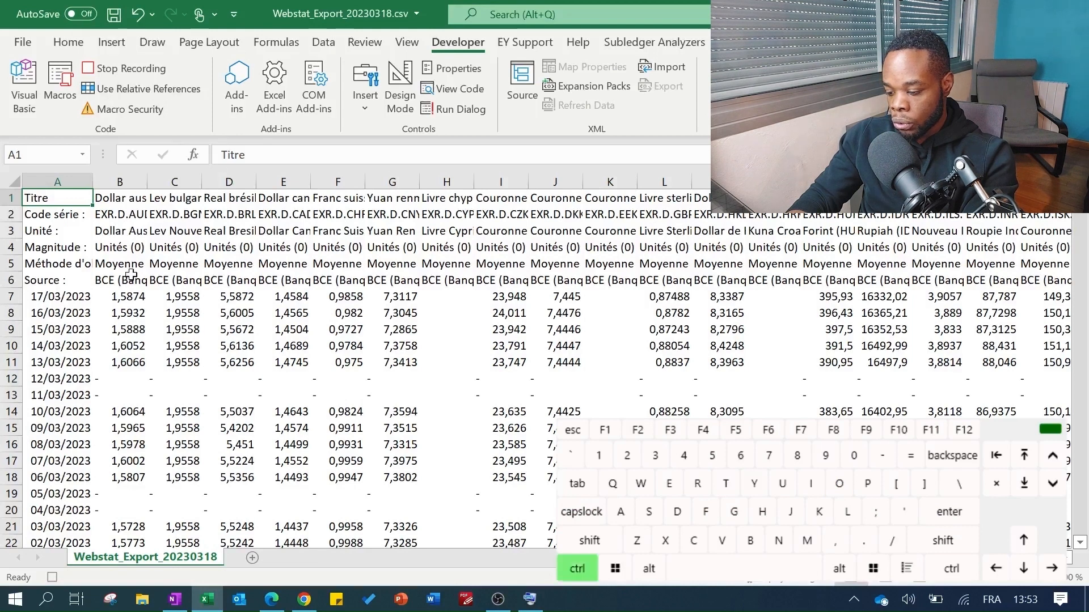
{"action": "key", "text": "ctrl+shift+Down"}
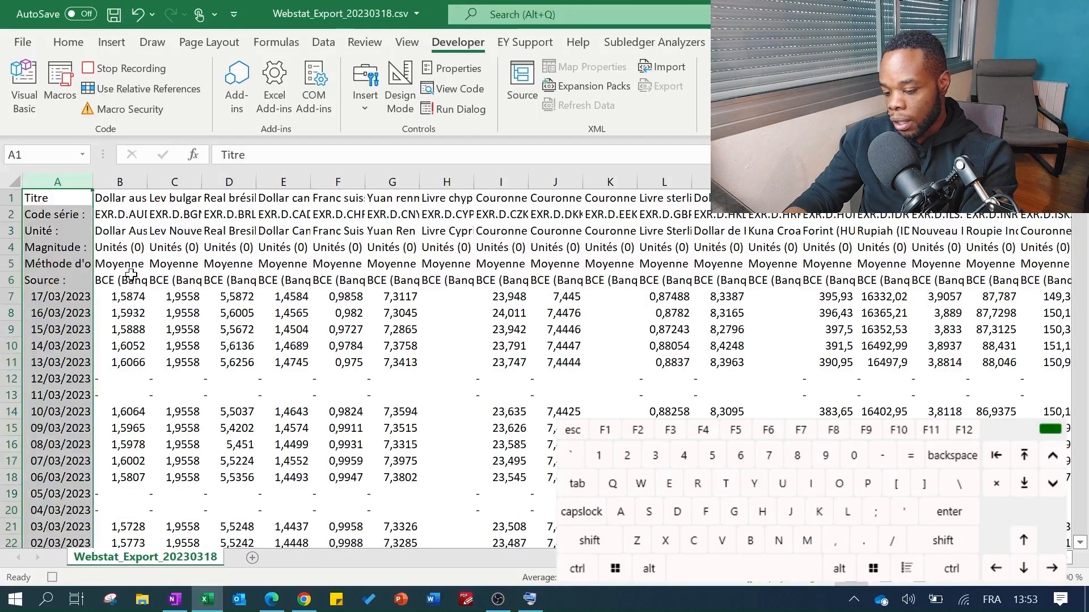
{"action": "key", "text": "ctrl+shift+Right"}
{"action": "key", "text": "alt+h"}
{"action": "key", "text": "o"}
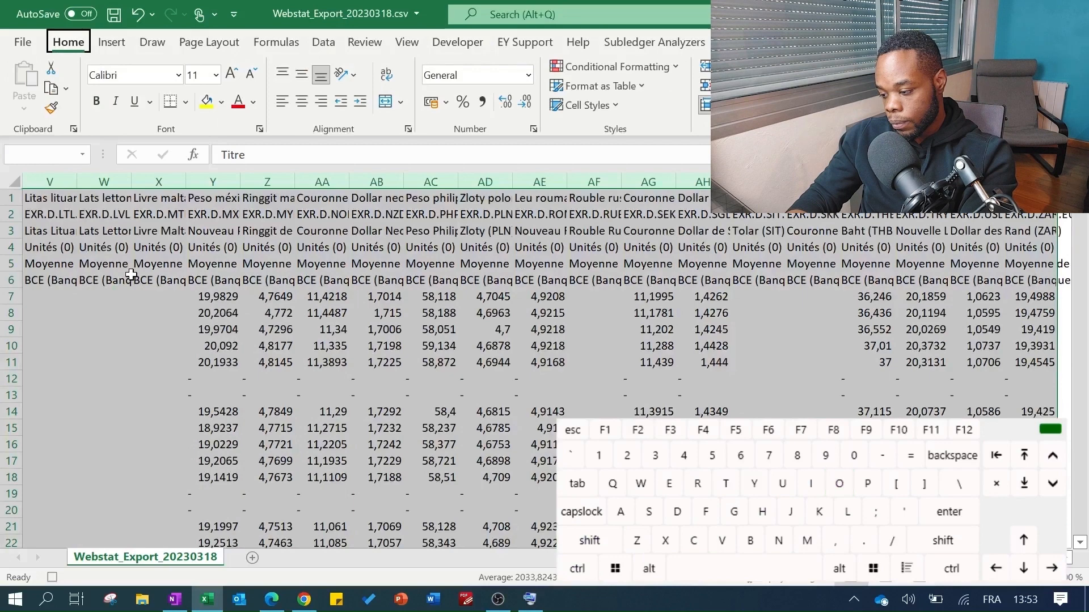
{"action": "key", "text": "i"}
{"action": "key", "text": "ctrl+Home"}
{"action": "key", "text": "ctrl+space"}
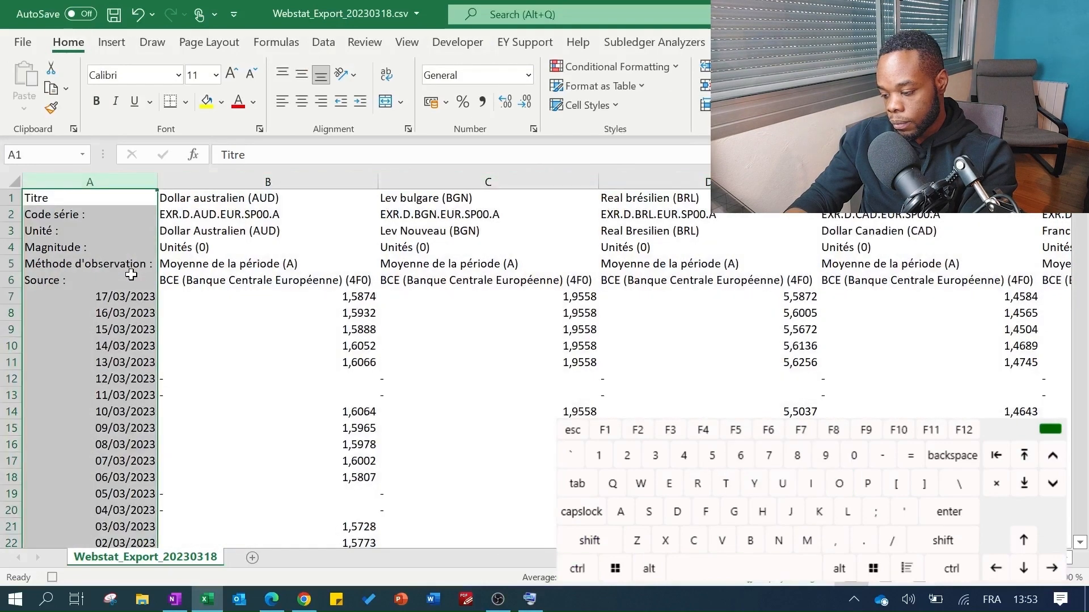
Choose a border line style, apply all borders to the entire exchange-rate table, and return to A1
{"action": "key", "text": "ctrl+Home"}
{"action": "key", "text": "ctrl+shift+Right"}
{"action": "key", "text": "ctrl+shift+Down"}
{"action": "key", "text": "alt+h"}
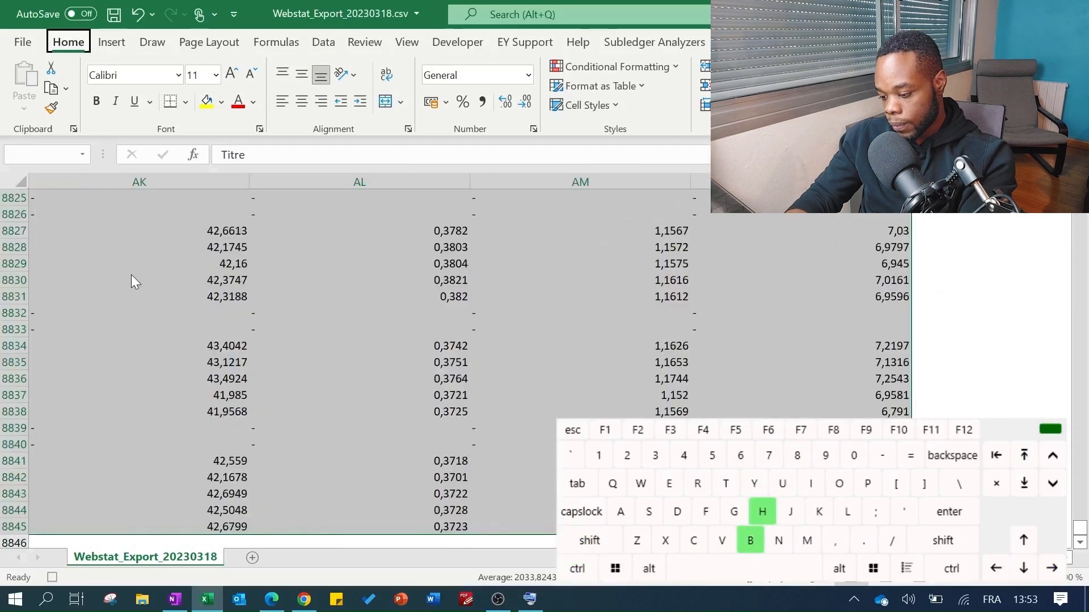
{"action": "key", "text": "b"}
{"action": "key", "text": "y"}
{"action": "key", "text": "Up"}
{"action": "key", "text": "Return"}
{"action": "key", "text": "alt+h"}
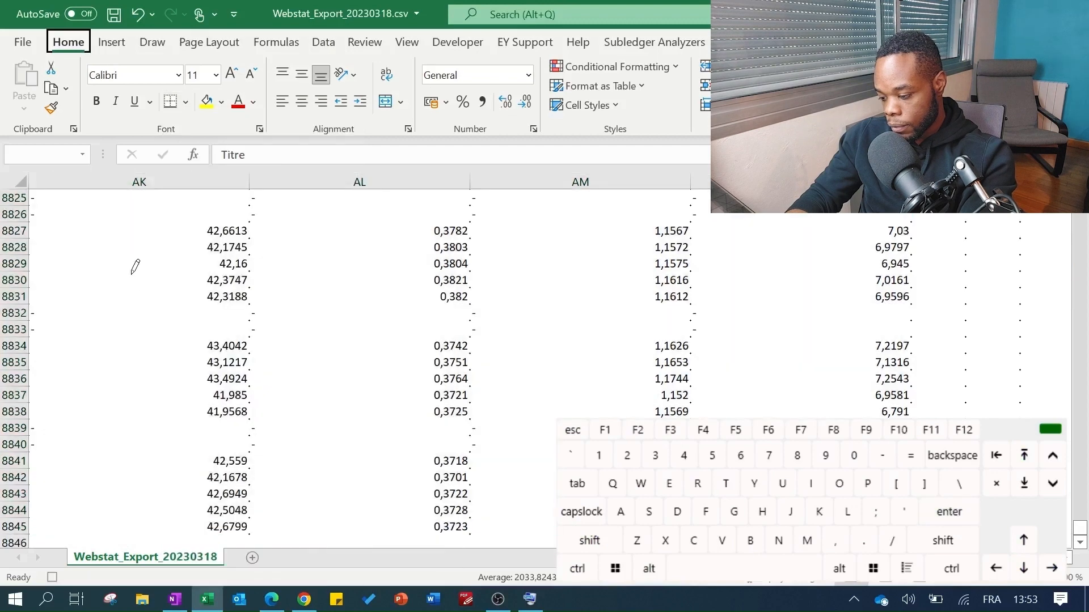
{"action": "key", "text": "b"}
{"action": "key", "text": "a"}
{"action": "key", "text": "ctrl+Home"}
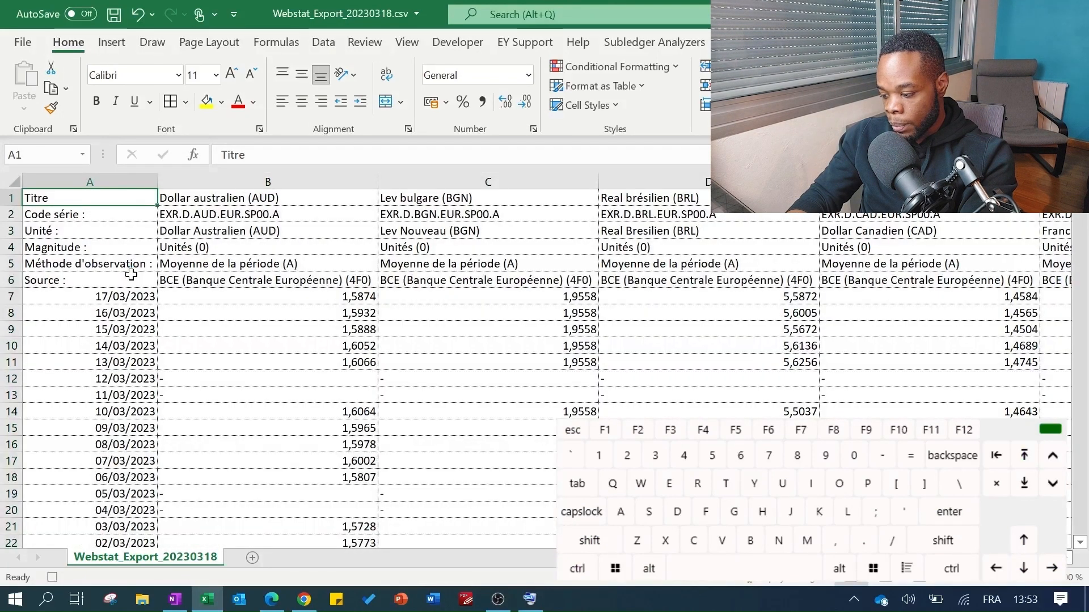
Make the six heading rows from Titre to Source bold across all currency columns, and go to A7
{"action": "key", "text": "shift+Down"}
{"action": "key", "text": "shift+Down"}
{"action": "key", "text": "shift+Down"}
{"action": "key", "text": "shift+Down"}
{"action": "key", "text": "shift+Down"}
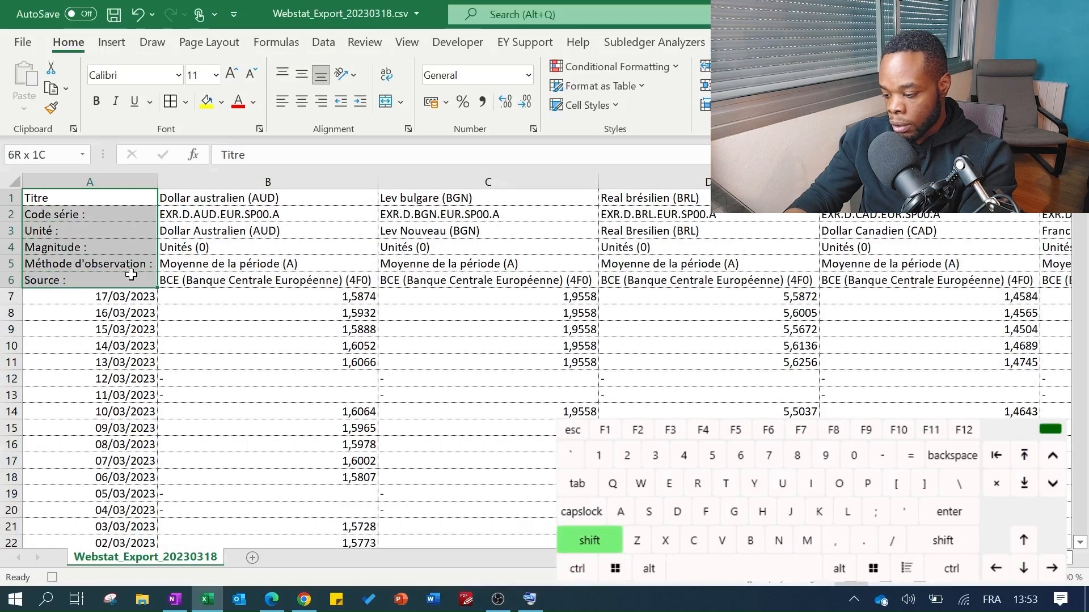
{"action": "key", "text": "ctrl+shift+Right"}
{"action": "key", "text": "ctrl+Home"}
{"action": "key", "text": "Down"}
{"action": "key", "text": "Down"}
{"action": "key", "text": "Down"}
{"action": "key", "text": "Down"}
{"action": "key", "text": "Down"}
{"action": "key", "text": "Down"}
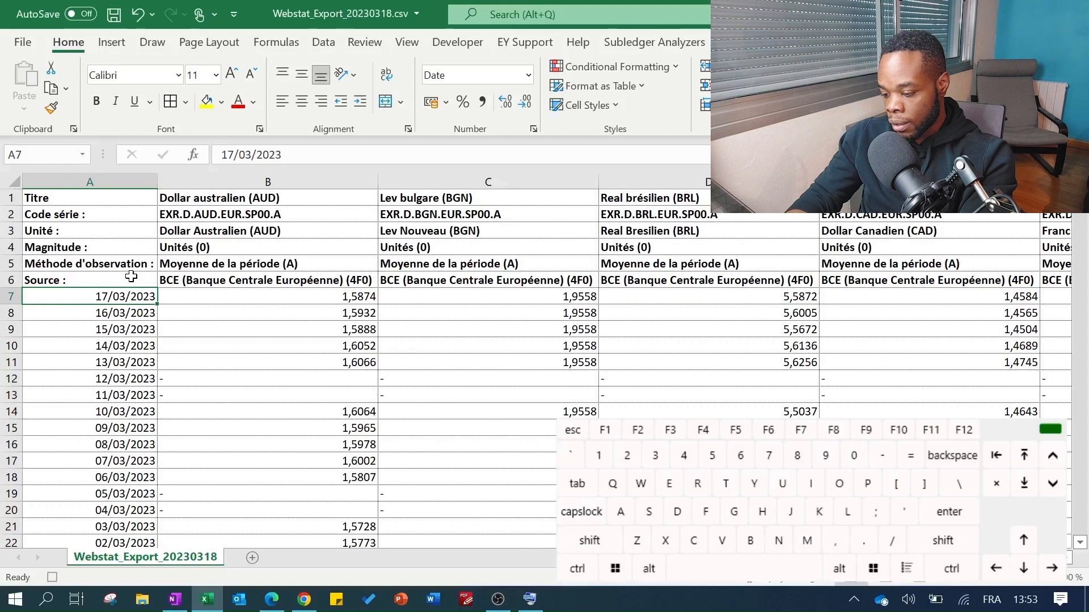
Insert two blank rows above the Titre heading row
{"action": "key", "text": "ctrl+Home"}
{"action": "key", "text": "shift+space"}
{"action": "key", "text": "ctrl+shift+equal"}
{"action": "key", "text": "ctrl+shift+equal"}
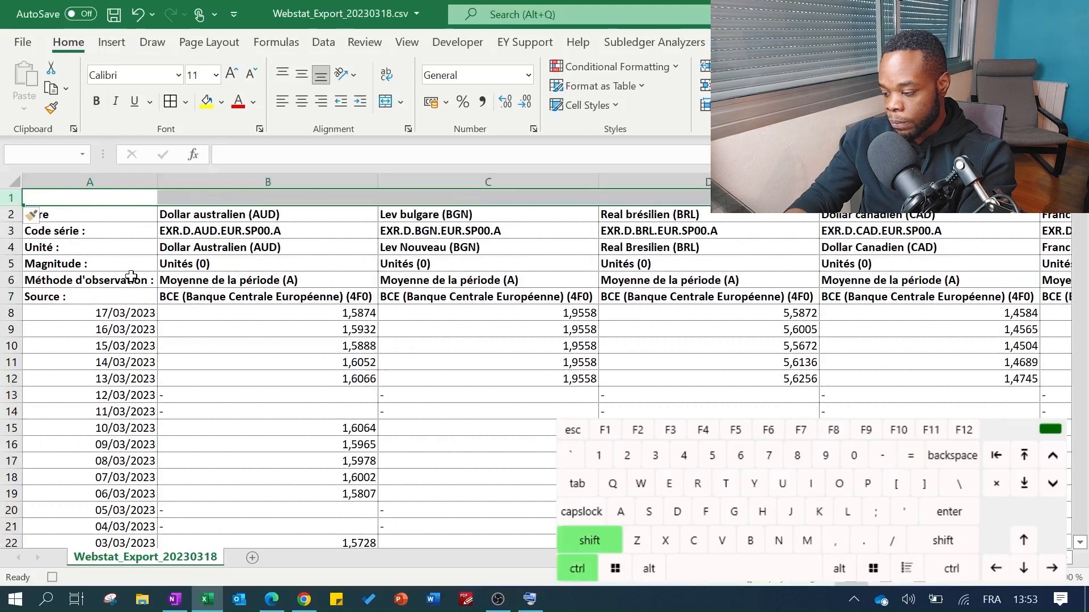
Enter 100 in cell A1 and copy that cell
{"action": "type", "text": "10"}
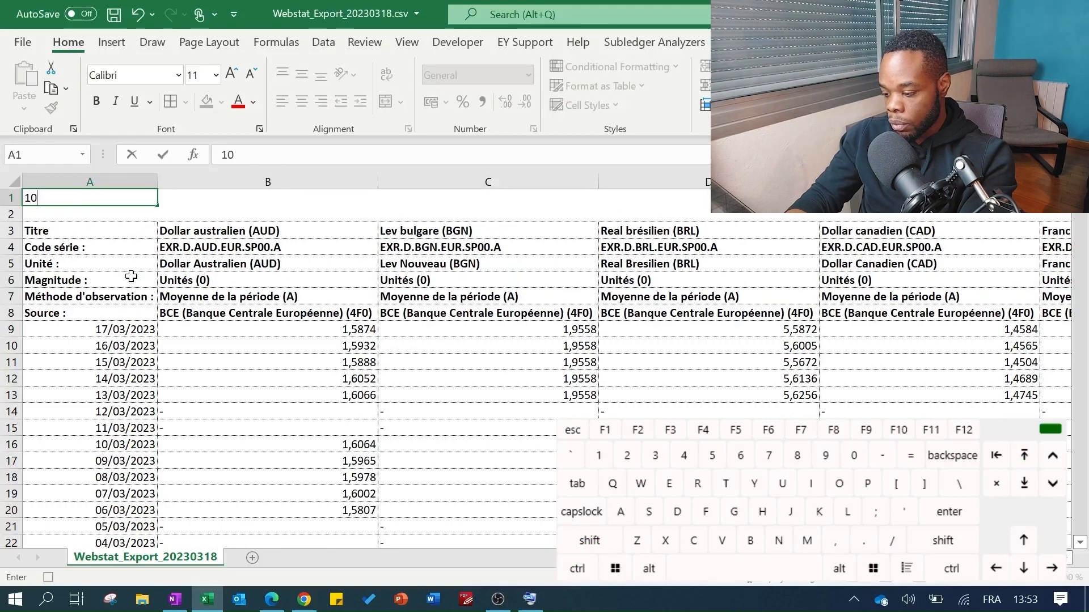
{"action": "type", "text": "10"}
{"action": "key", "text": "Return"}
{"action": "key", "text": "Up"}
{"action": "key", "text": "ctrl+c"}
Multiply all rates from B9 to the table's last row and column by the copied 100, using Paste Special with Formulas and Multiply
{"action": "key", "text": "Down"}
{"action": "key", "text": "Down"}
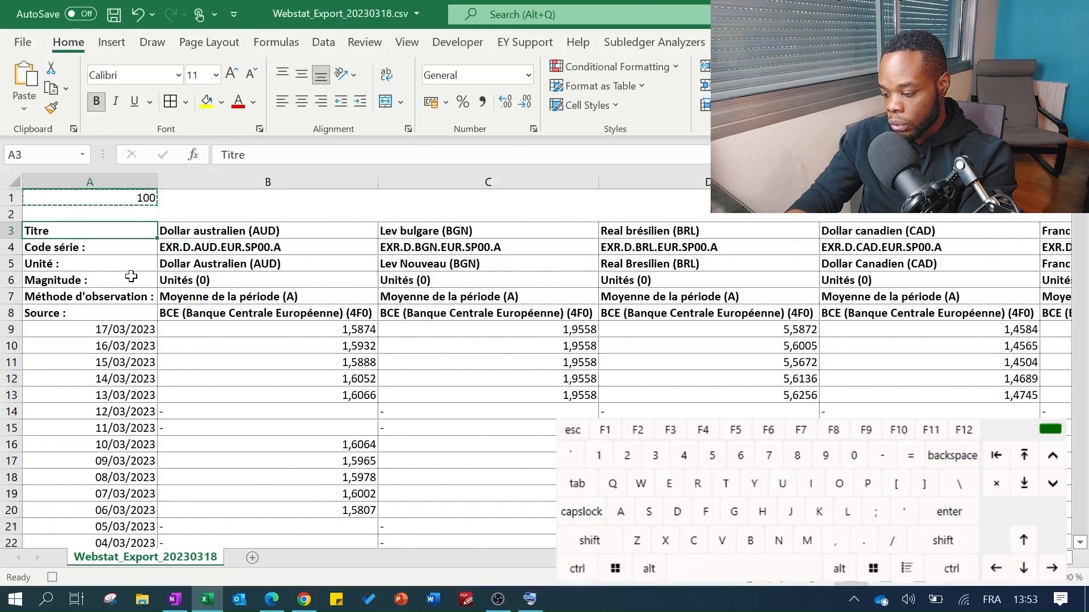
{"action": "key", "text": "Right"}
{"action": "key", "text": "Down"}
{"action": "key", "text": "Down"}
{"action": "key", "text": "Down"}
{"action": "key", "text": "Down"}
{"action": "key", "text": "Down"}
{"action": "key", "text": "Down"}
{"action": "key", "text": "ctrl+shift+Right"}
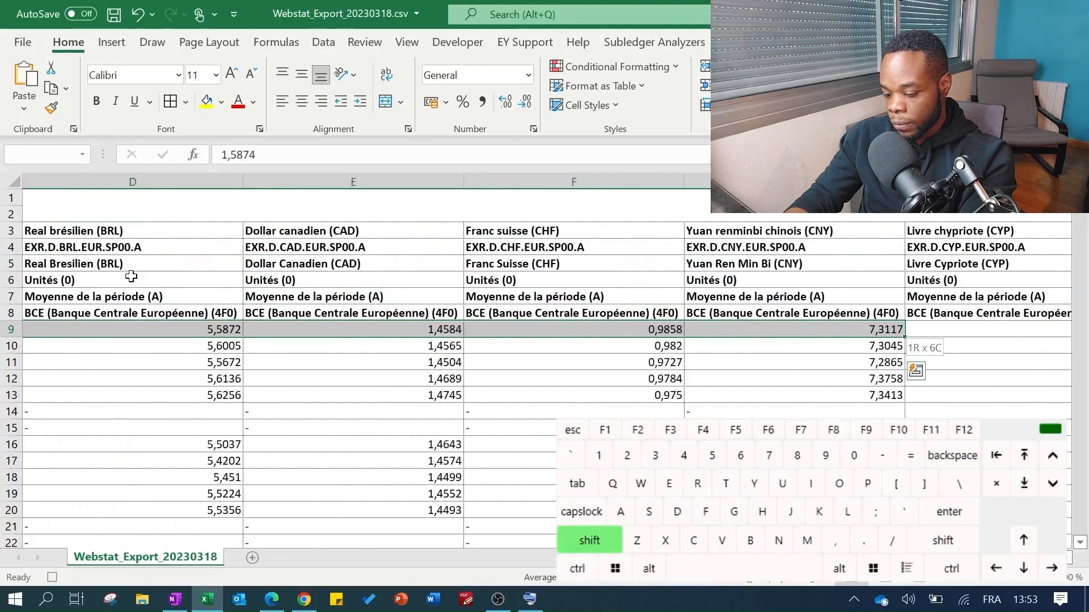
{"action": "key", "text": "ctrl+shift+Right"}
{"action": "key", "text": "ctrl+shift+Right"}
{"action": "key", "text": "ctrl+shift+Right"}
{"action": "key", "text": "ctrl+shift+Right"}
{"action": "key", "text": "ctrl+shift+Right"}
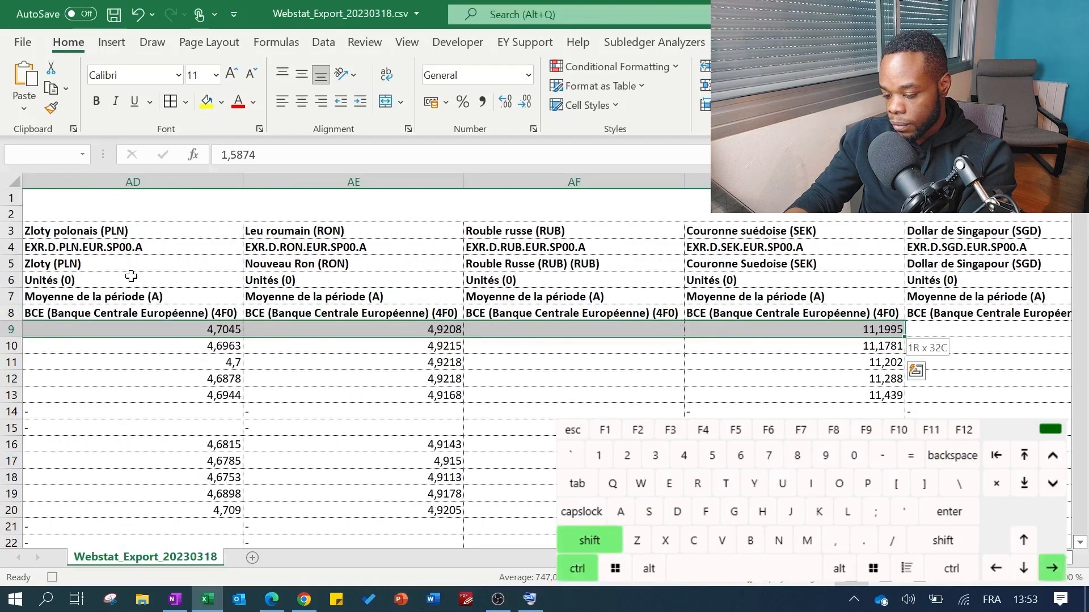
{"action": "key", "text": "ctrl+shift+Right"}
{"action": "key", "text": "ctrl+shift+Left"}
{"action": "key", "text": "ctrl+shift+Down"}
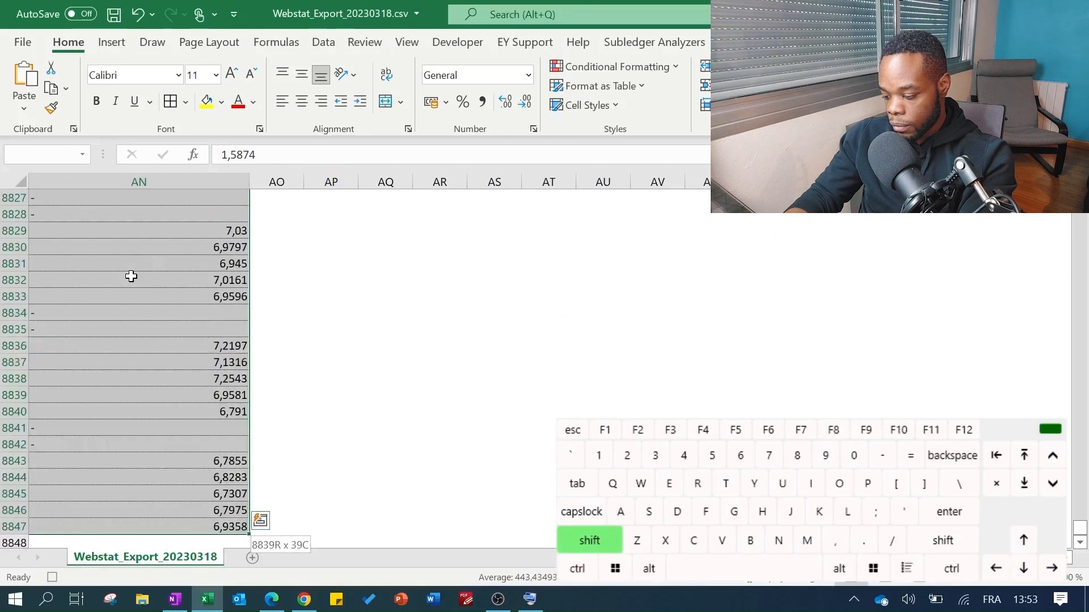
{"action": "key", "text": "shift+Up"}
{"action": "key", "text": "ctrl+alt+v"}
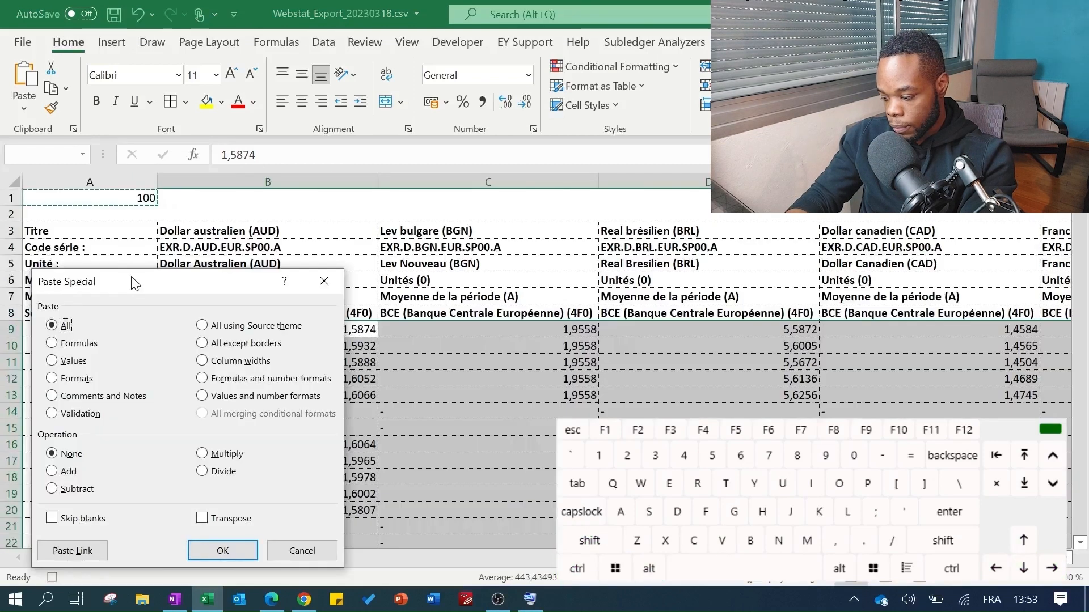
{"action": "key", "text": "m"}
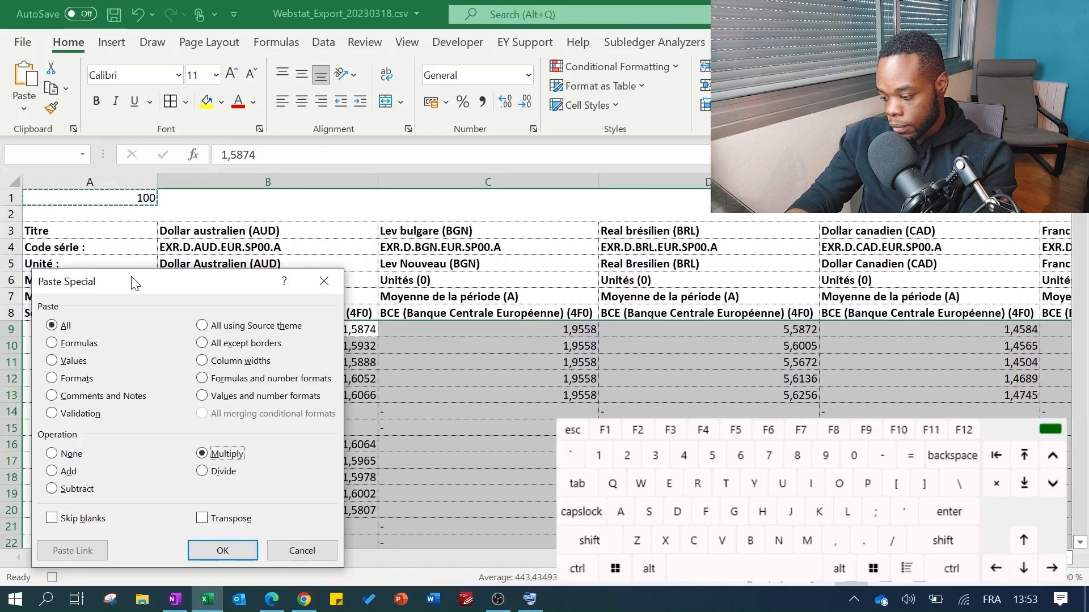
{"action": "key", "text": "f"}
{"action": "key", "text": "Return"}
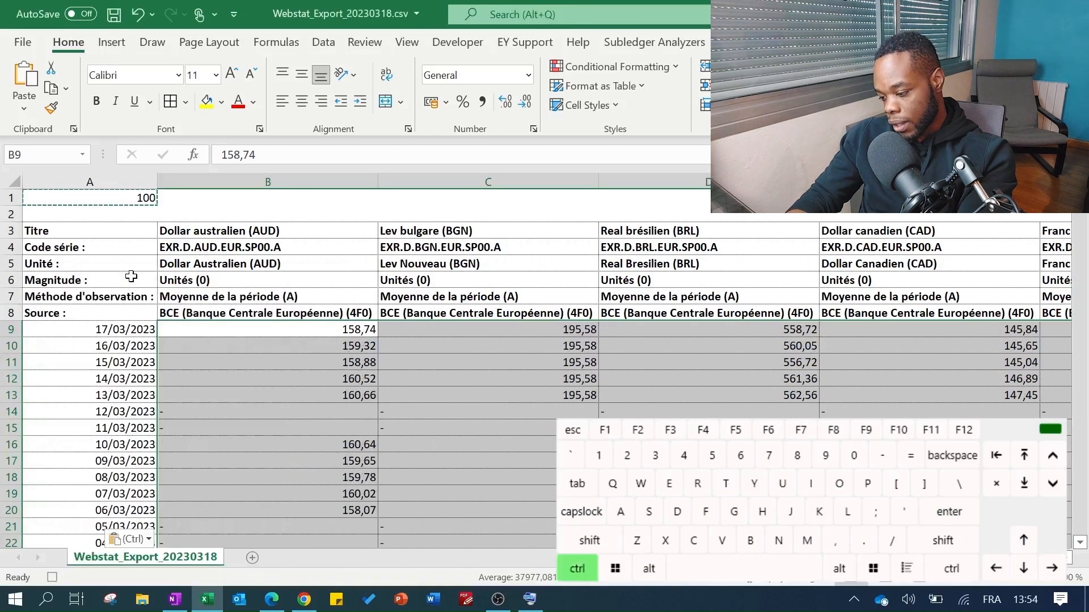
Delete rows 1 and 2 above the Titre heading row
{"action": "key", "text": "ctrl+Home"}
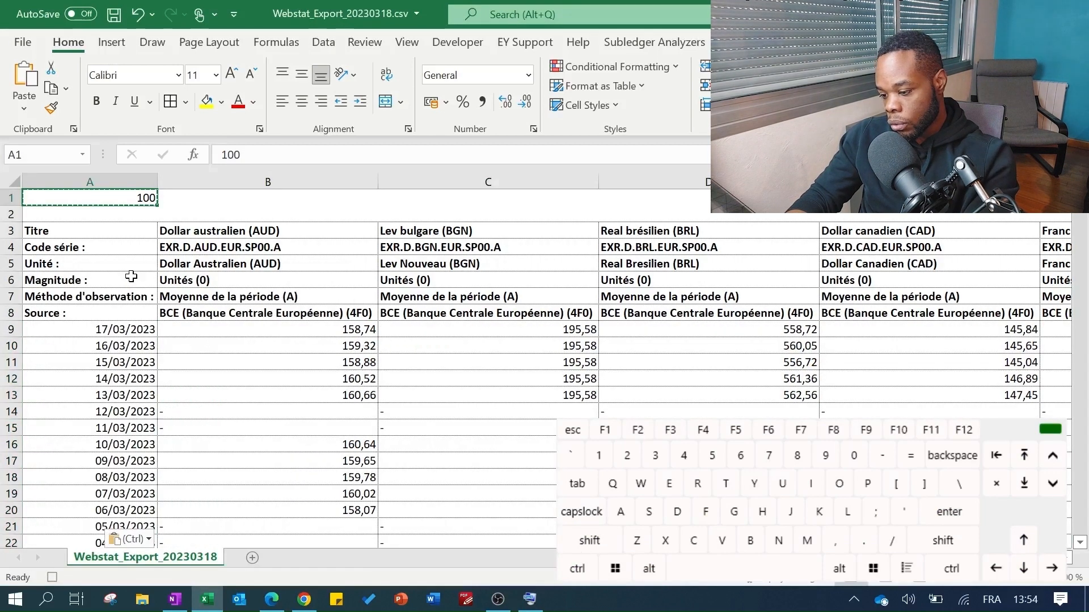
{"action": "key", "text": "shift+space"}
{"action": "key", "text": "shift+Down"}
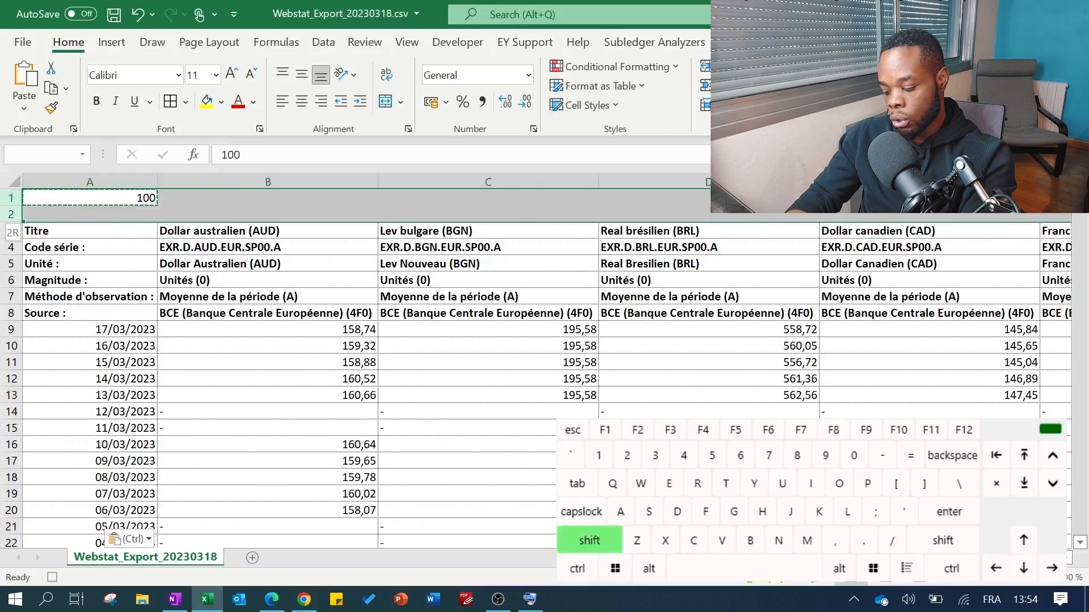
{"action": "key", "text": "ctrl+minus"}
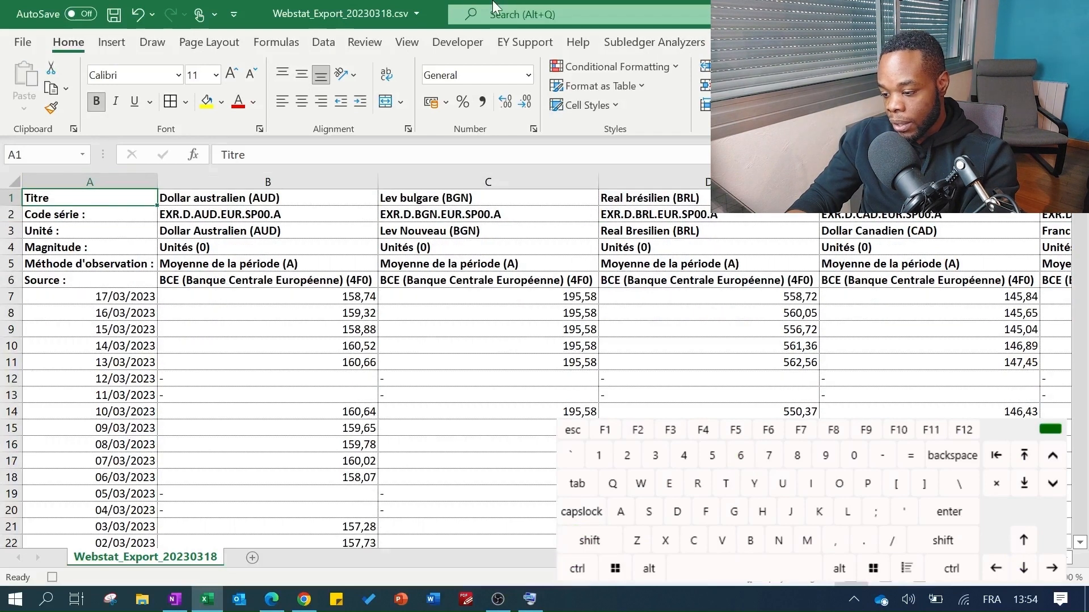
Stop recording the macro and return to cell A1
{"action": "left_click", "coordinate": [442, 45]}
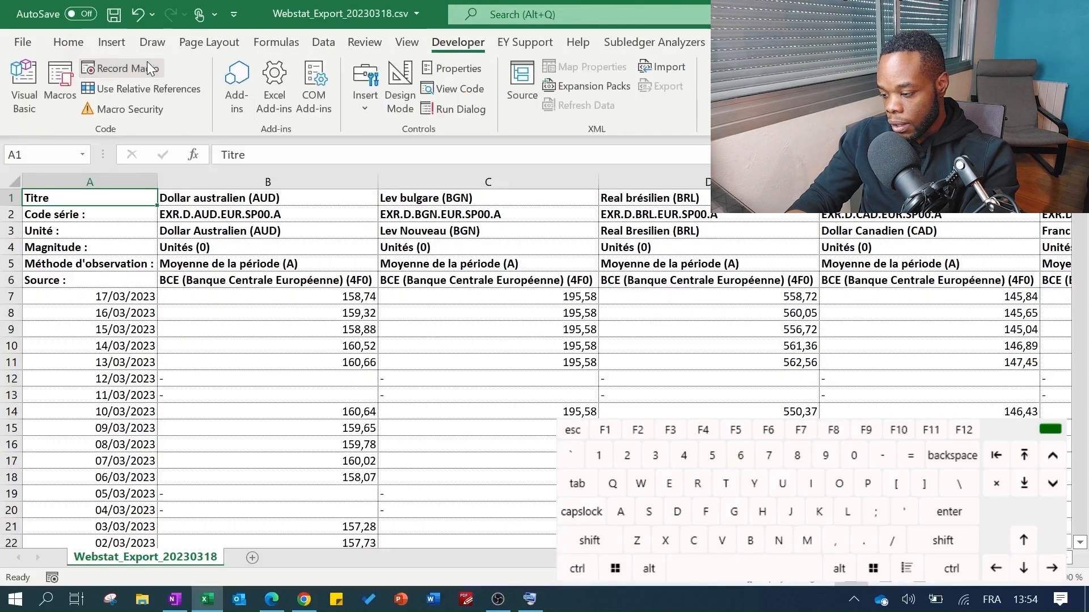
{"action": "left_click", "coordinate": [190, 233]}
{"action": "key", "text": "ctrl+Home"}
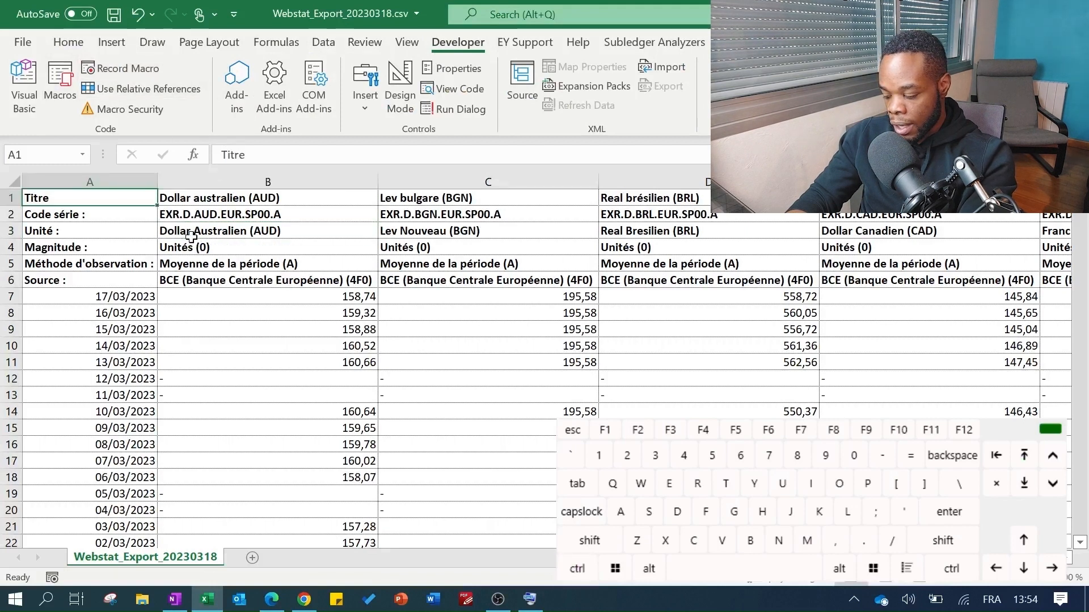
Undo all the recorded edits back to the unformatted exchange-rate table, and enter Titre in cell A1
{"action": "key", "text": "ctrl+z"}
{"action": "key", "text": "ctrl+z"}
{"action": "key", "text": "ctrl+z"}
{"action": "key", "text": "ctrl+z"}
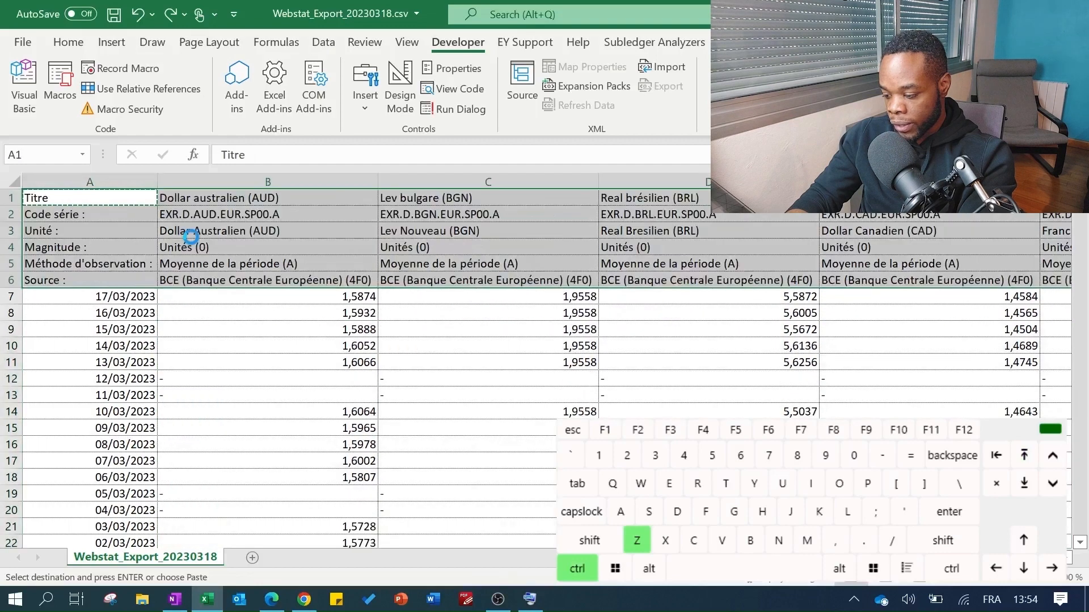
{"action": "key", "text": "ctrl+z"}
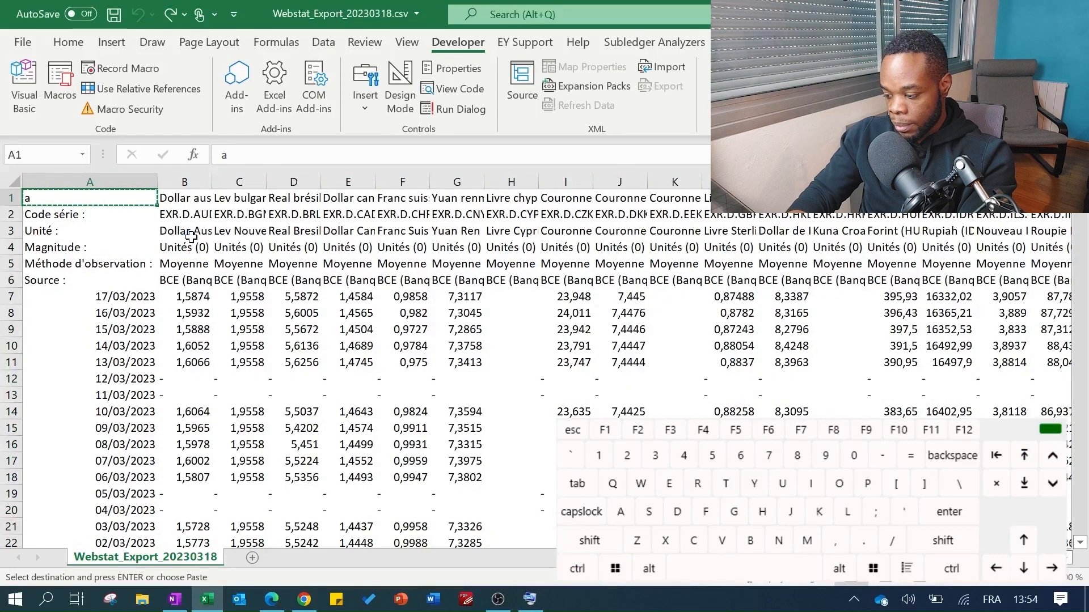
{"action": "type", "text": "Titre"}
{"action": "key", "text": "Return"}
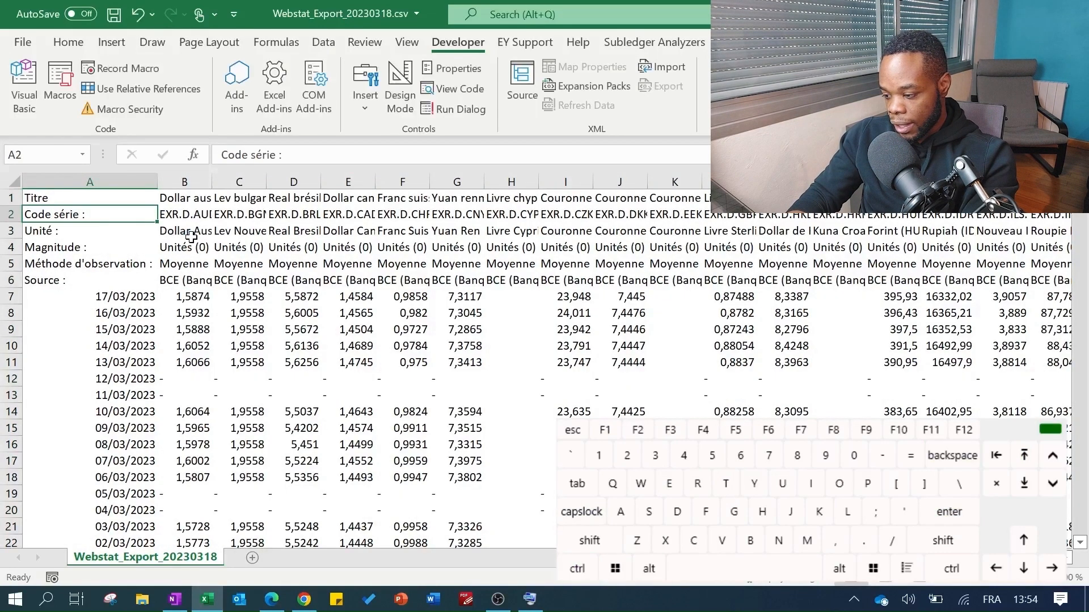
Step into the PERSONAL.XLSB!Format macro and review its recorded code, from the column autofit through the border settings
{"action": "left_click", "coordinate": [48, 79]}
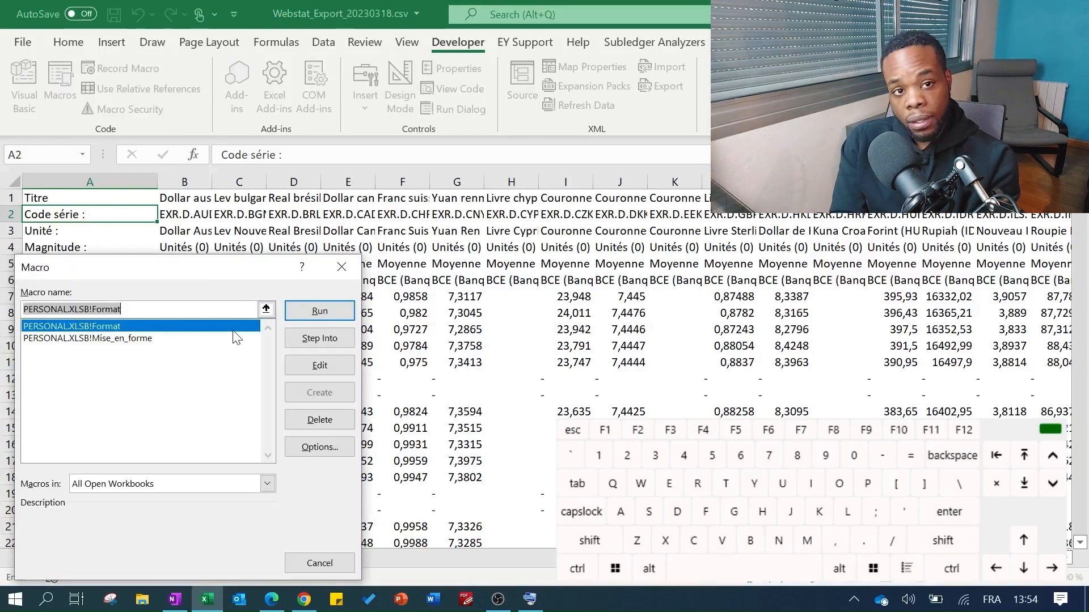
{"action": "left_click", "coordinate": [320, 339]}
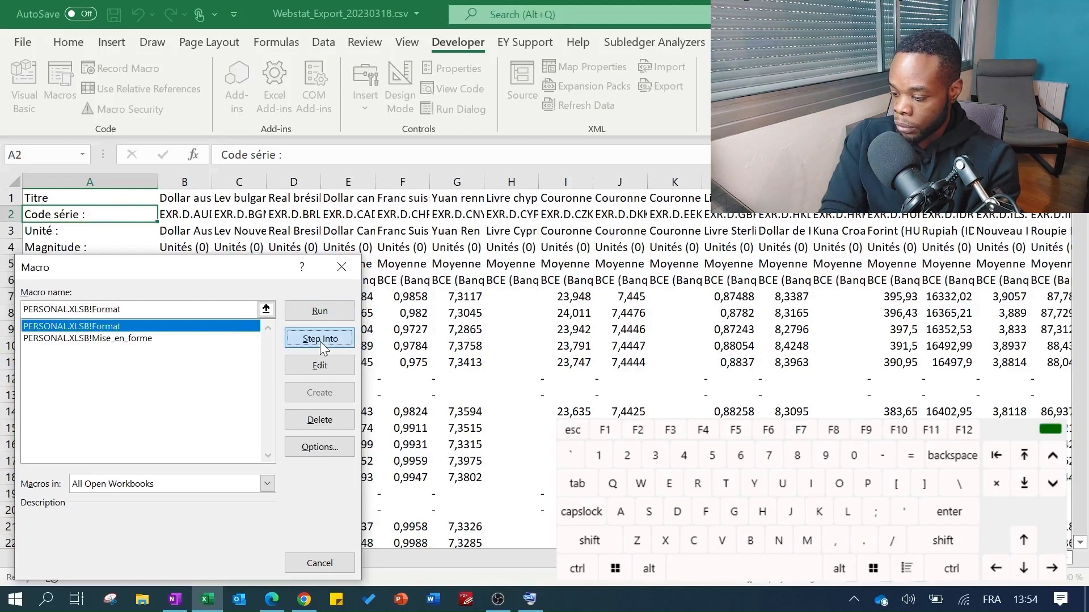
{"action": "scroll", "coordinate": [480, 293], "scroll_direction": "down", "scroll_amount": 12}
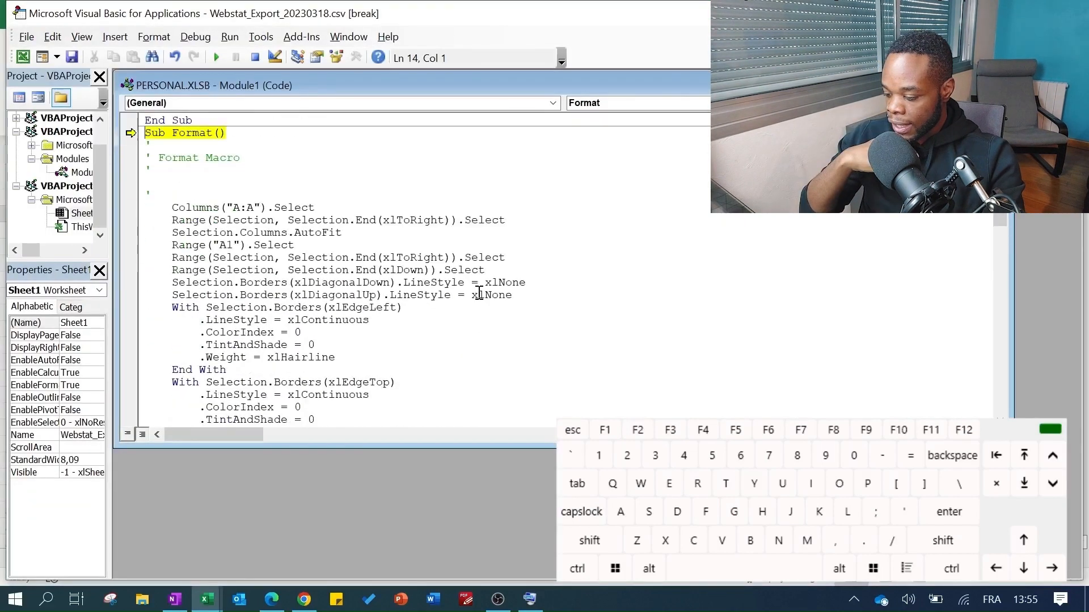
{"action": "scroll", "coordinate": [479, 293], "scroll_direction": "down", "scroll_amount": 6}
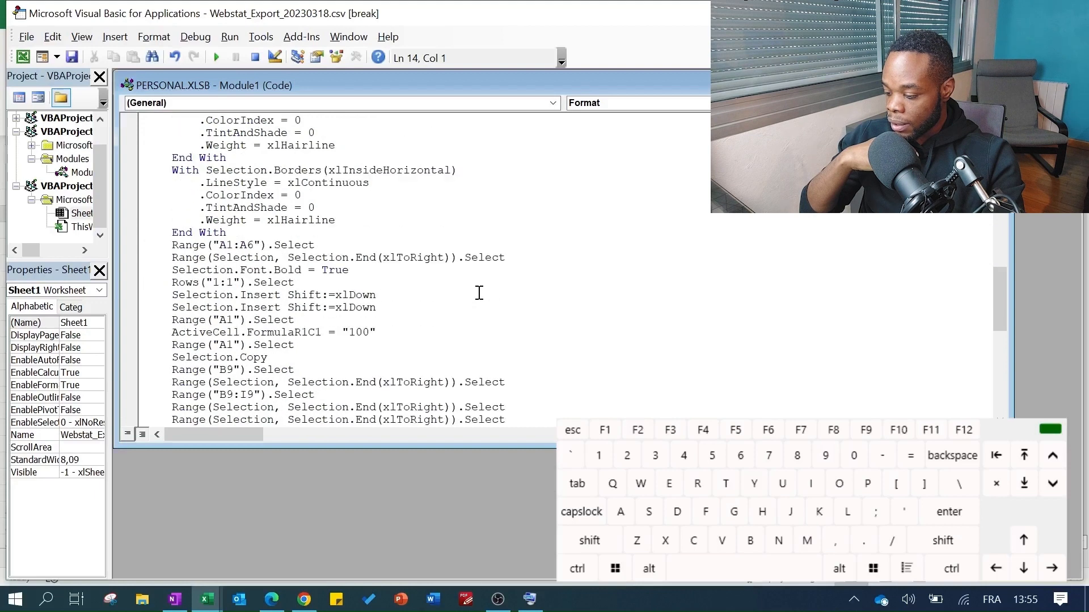
{"action": "scroll", "coordinate": [479, 293], "scroll_direction": "up", "scroll_amount": 8}
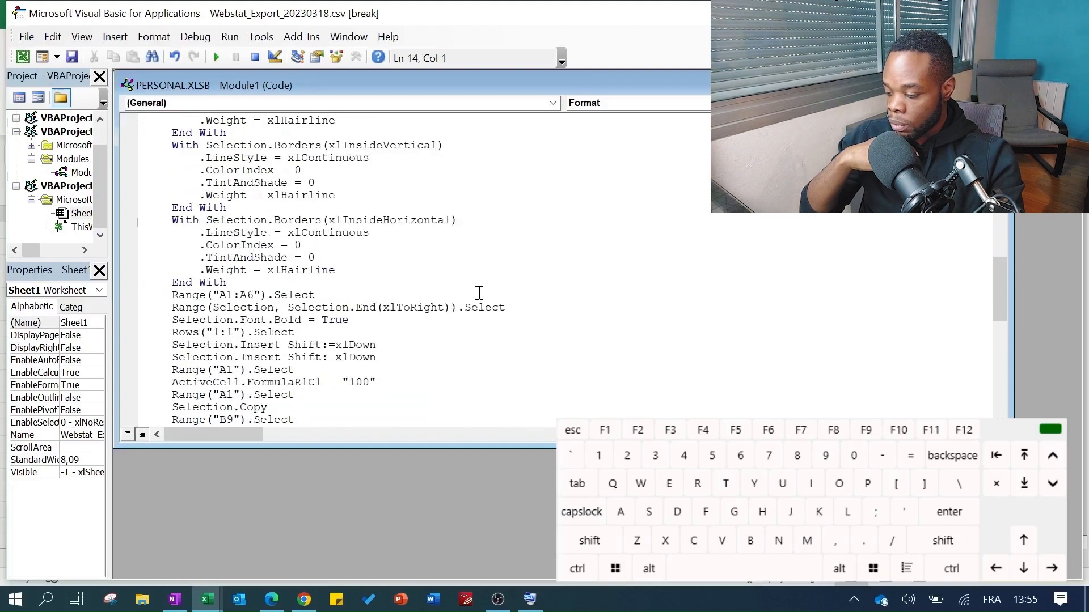
{"action": "scroll", "coordinate": [479, 293], "scroll_direction": "up", "scroll_amount": 2}
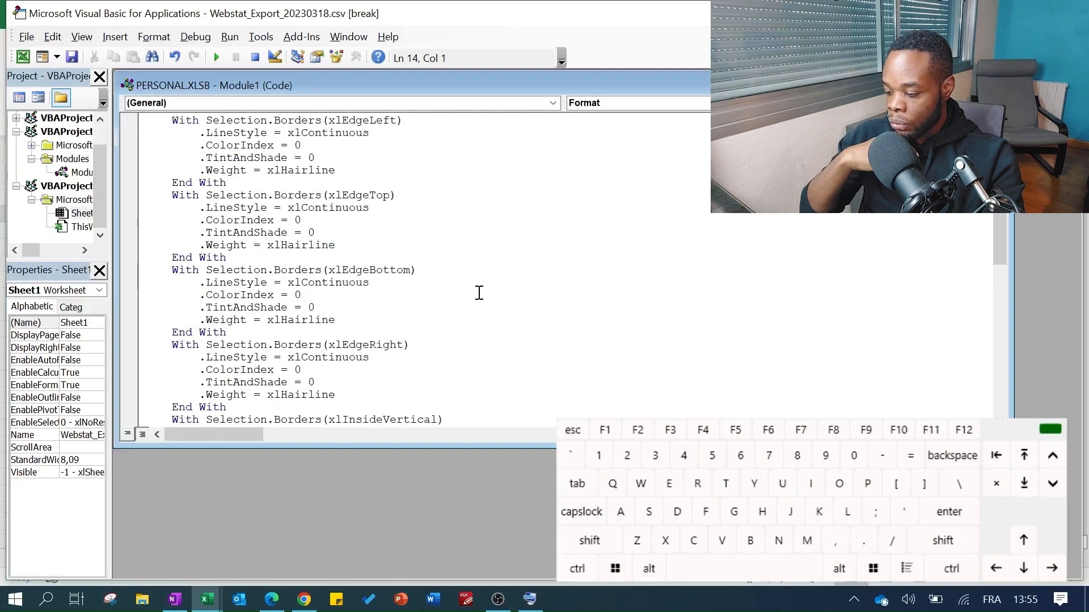
{"action": "scroll", "coordinate": [479, 293], "scroll_direction": "up", "scroll_amount": 4}
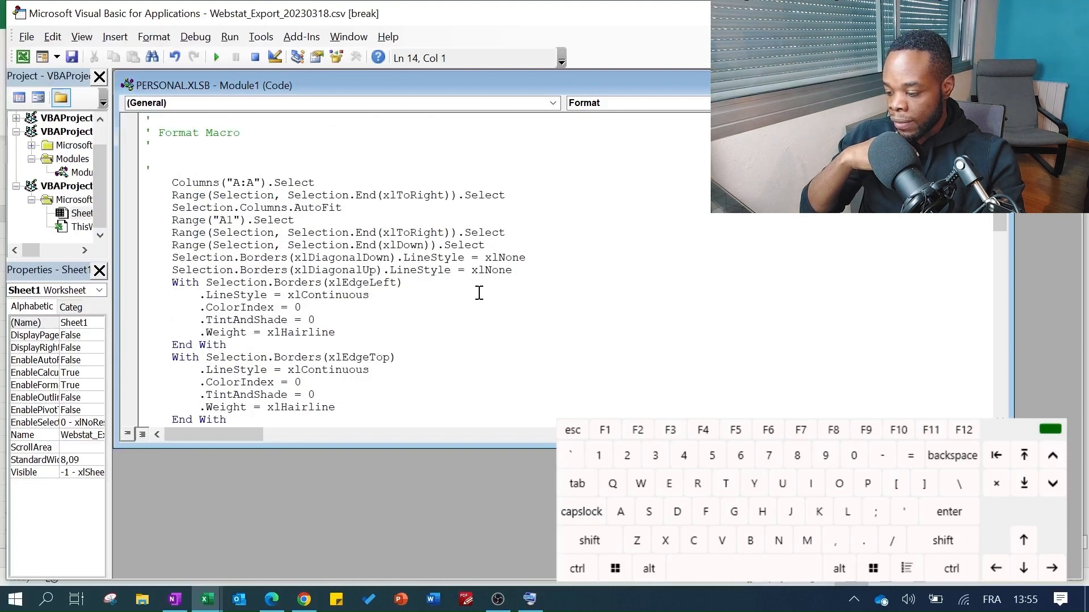
{"action": "scroll", "coordinate": [479, 293], "scroll_direction": "down", "scroll_amount": 16}
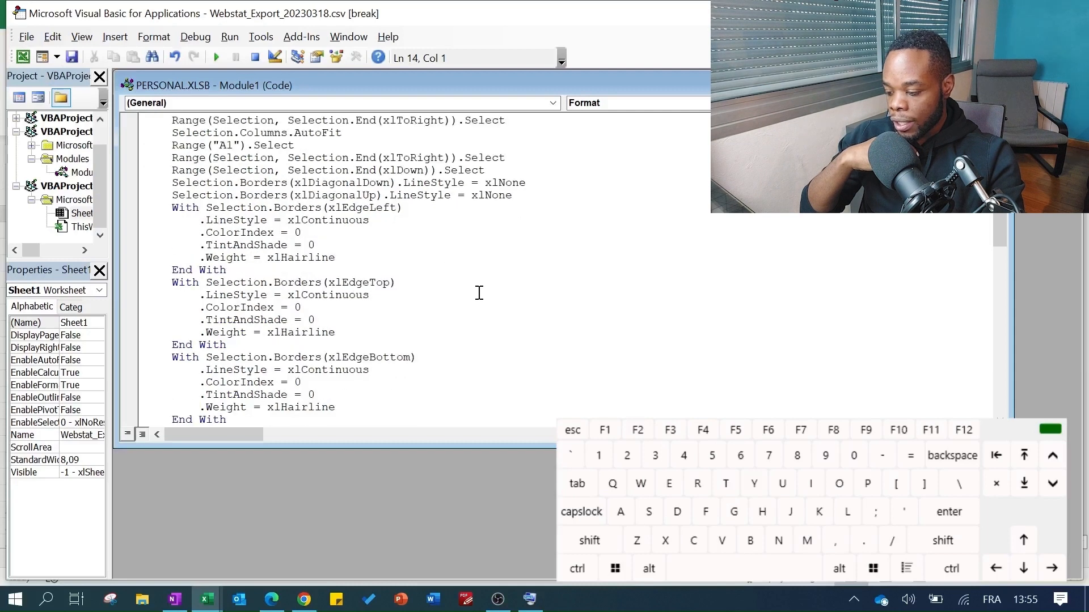
Set the ActiveCell.FormulaR1C1 value in the Format macro to "100000" and check the rest of the code
{"action": "left_click", "coordinate": [365, 347]}
{"action": "type", "text": "00000\""}
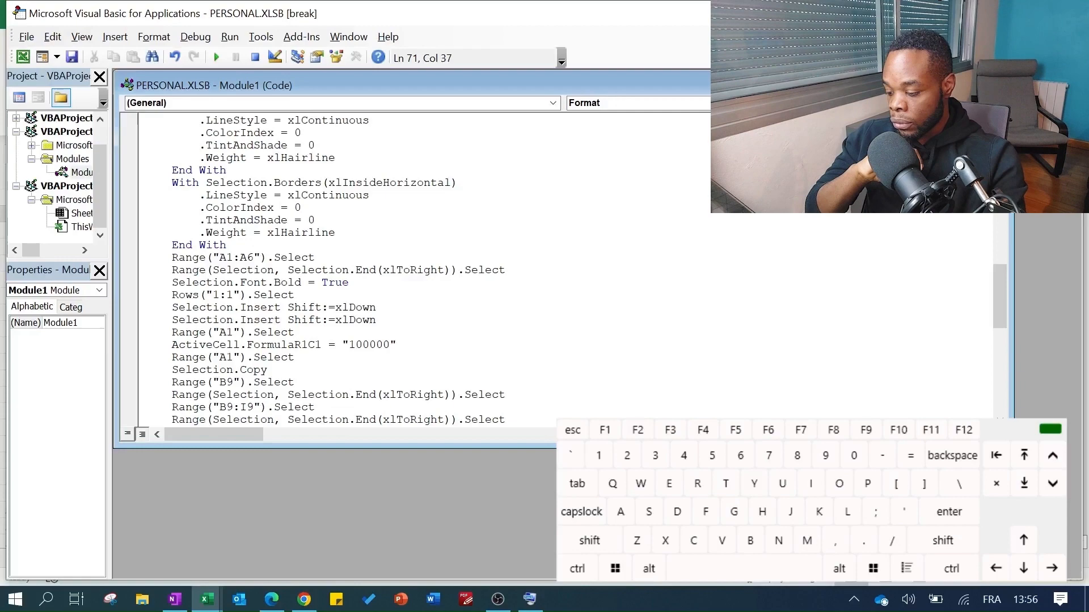
{"action": "scroll", "coordinate": [397, 266], "scroll_direction": "down", "scroll_amount": 11}
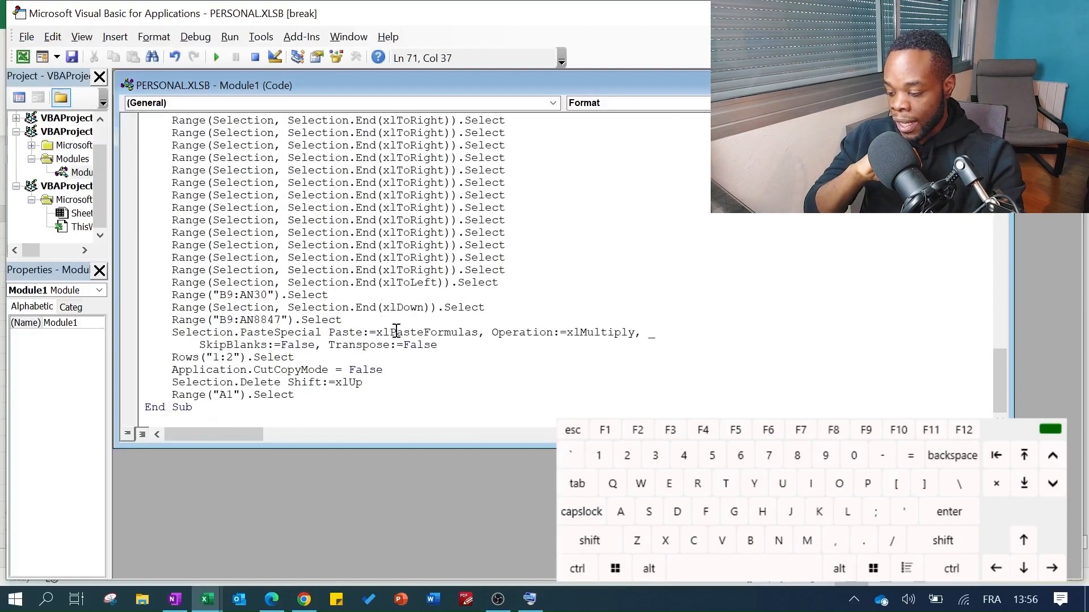
{"action": "scroll", "coordinate": [396, 332], "scroll_direction": "up", "scroll_amount": 11}
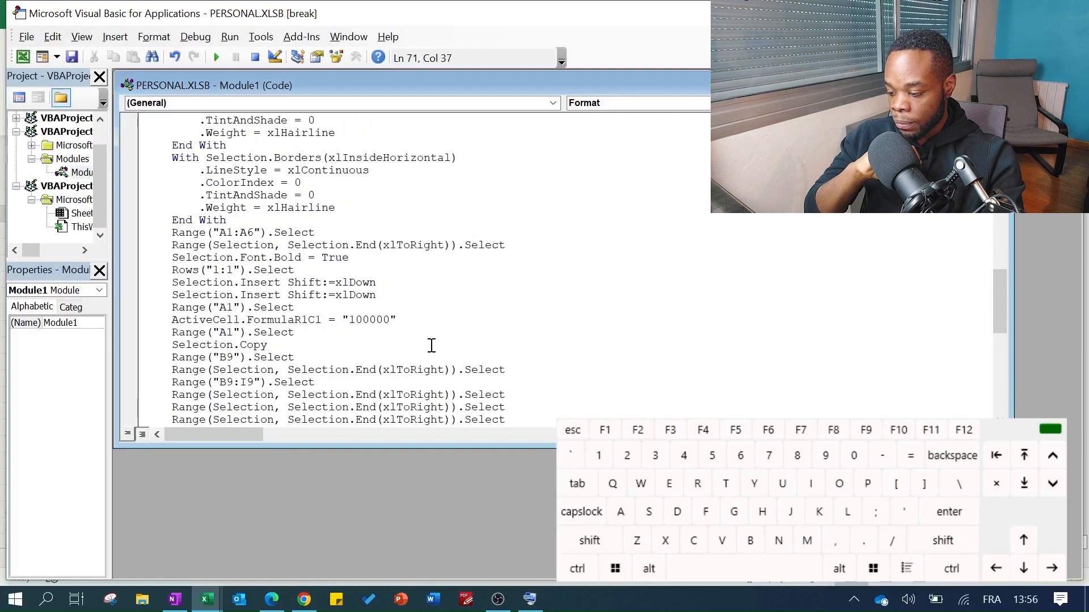
Return to the workbook, run the PERSONAL.XLSB!Format macro on the exchange-rate table, and check the rate in B7
{"action": "key", "text": "alt+F11"}
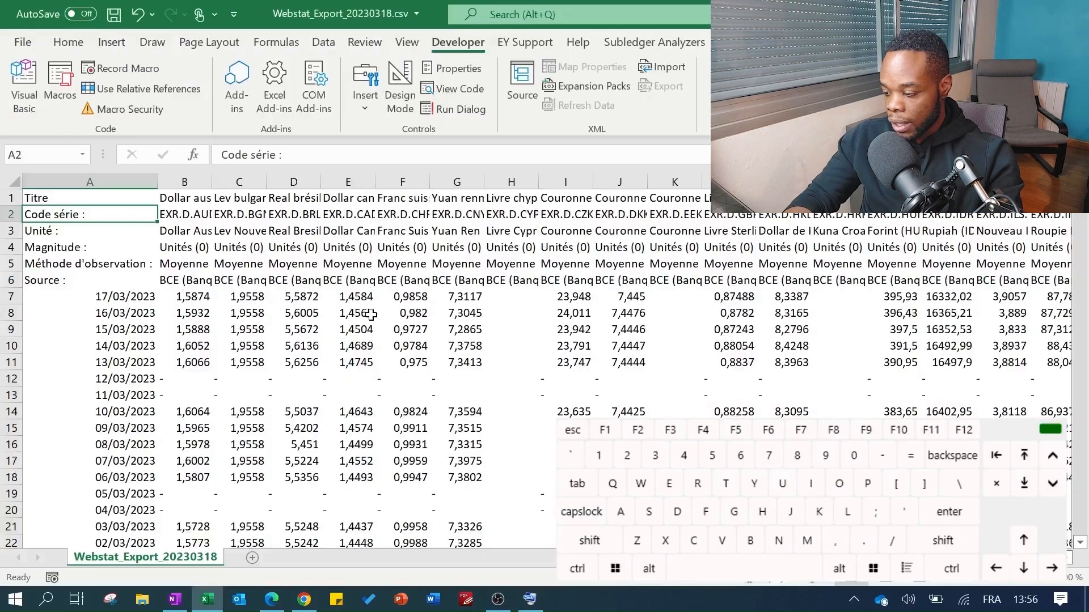
{"action": "left_click", "coordinate": [65, 93]}
{"action": "left_click", "coordinate": [320, 310]}
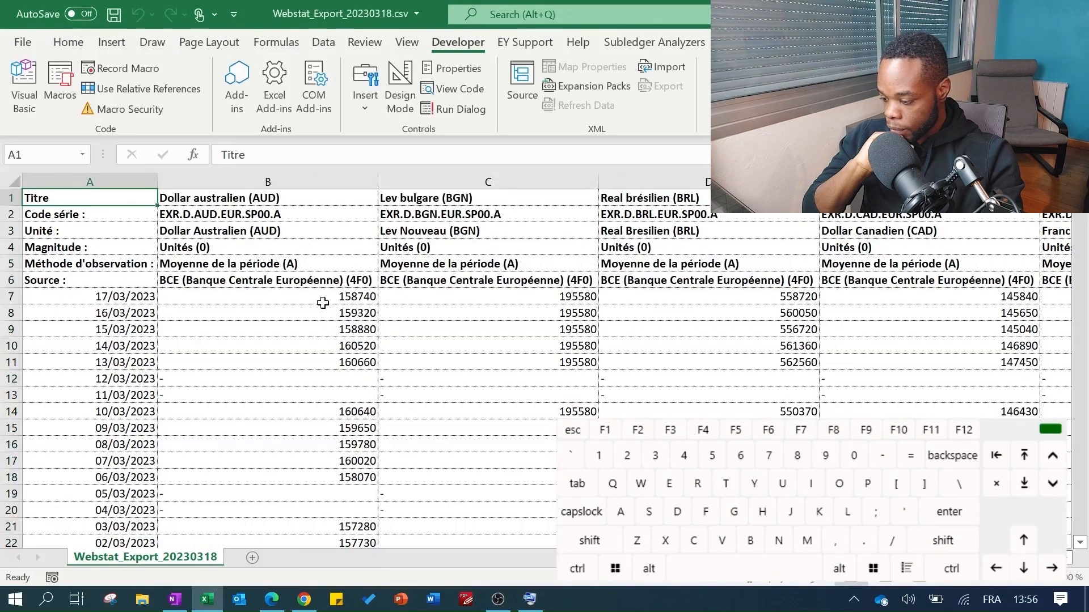
{"action": "left_click", "coordinate": [348, 292]}
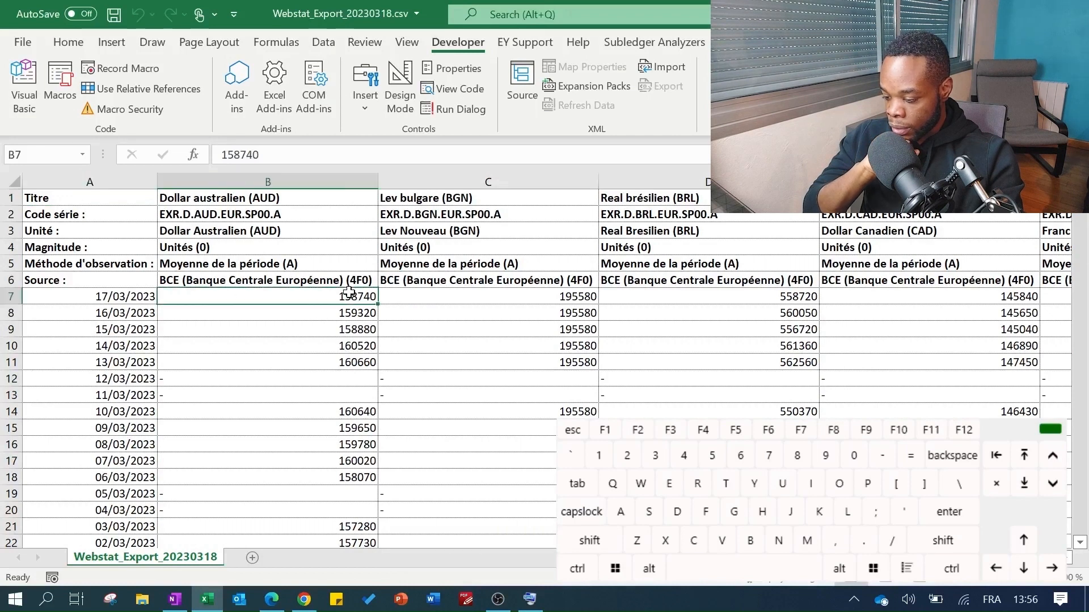